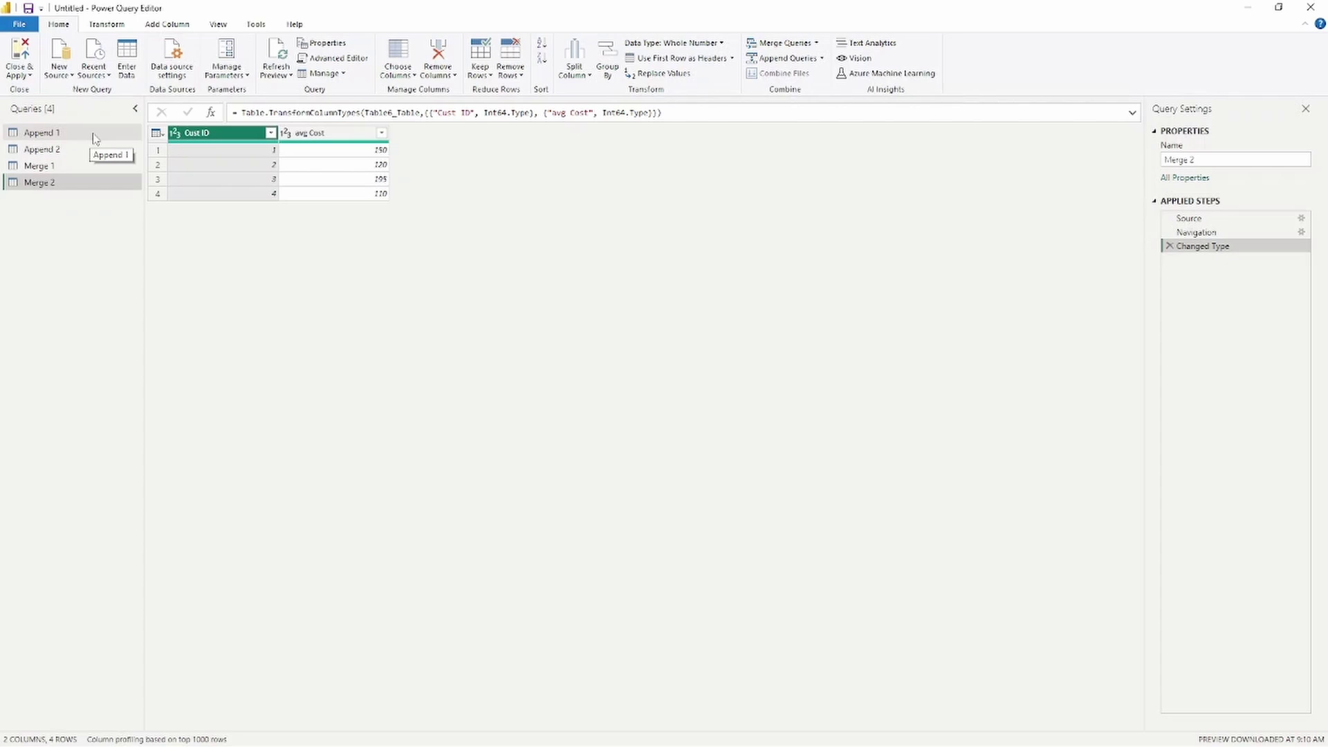
Preview the Append 1 query's table of names, carriers and average costs
click(95, 138)
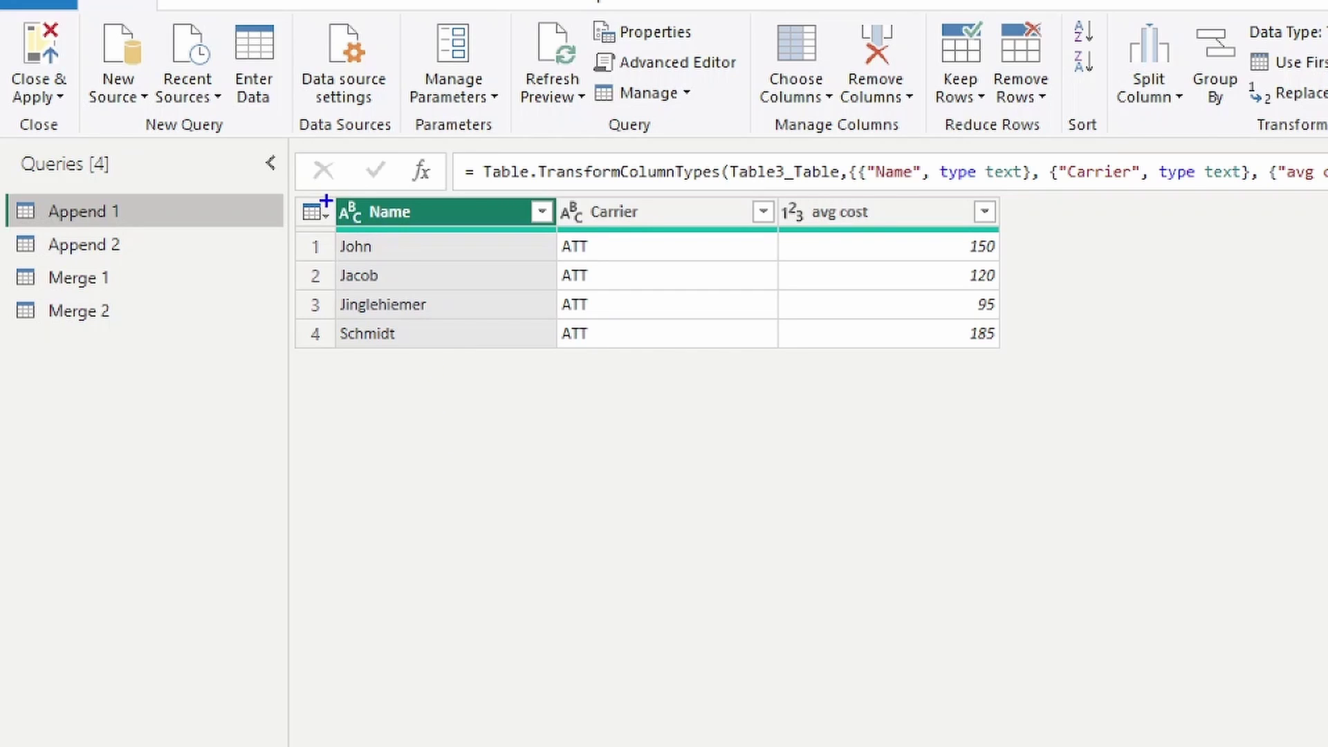
Preview the Append 2 query's four Verizon customers with Name, Carrier and avg cost columns
mouse_move(325, 199)
mouse_down()
mouse_move(987, 247)
mouse_move(1012, 225)
mouse_up()
drag(614, 313, 654, 405)
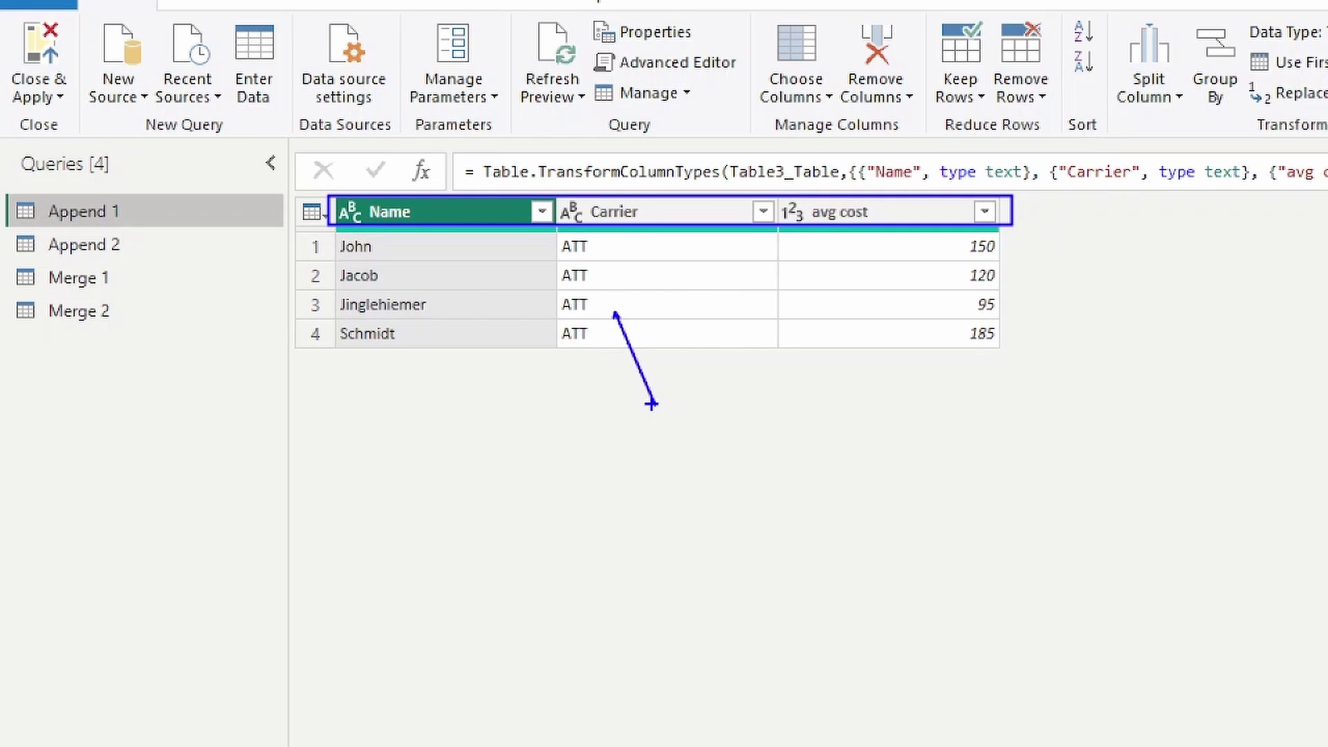
click(52, 151)
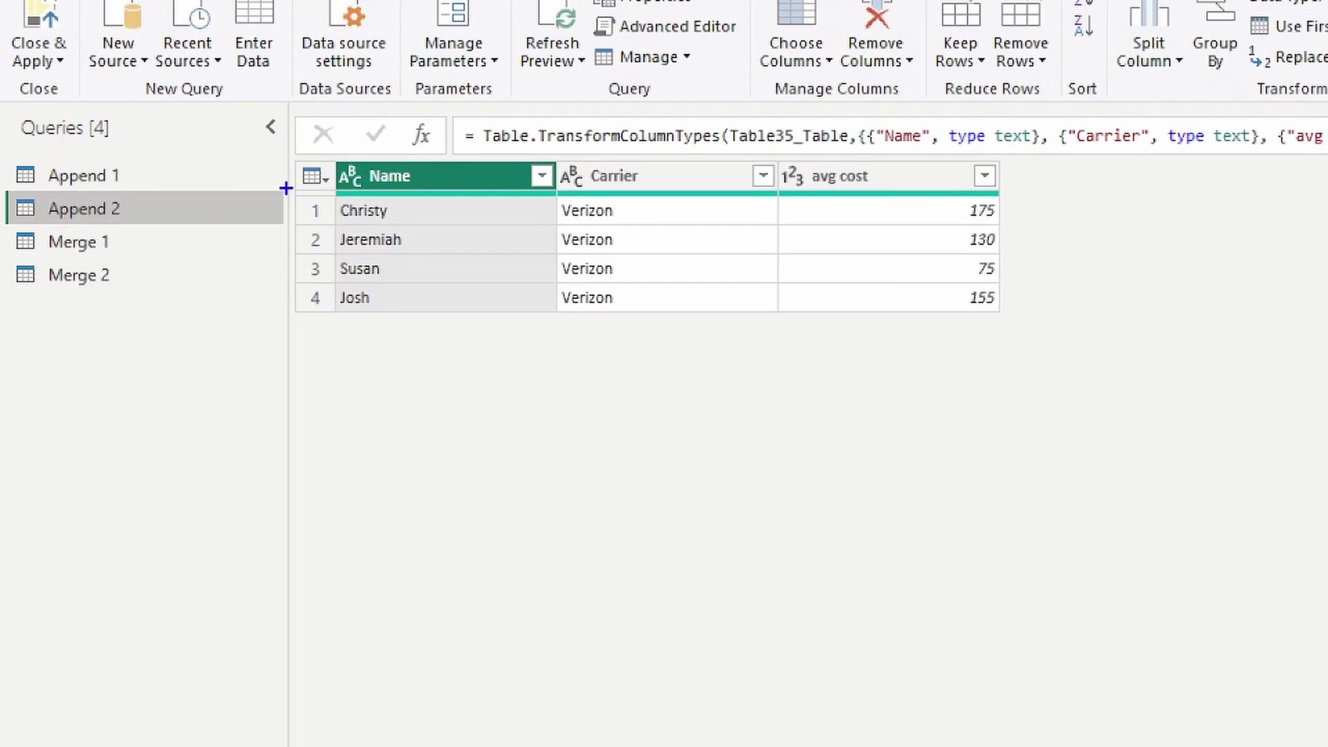
mouse_move(330, 156)
mouse_down()
mouse_move(1032, 196)
mouse_move(1008, 196)
mouse_up()
drag(647, 257, 697, 332)
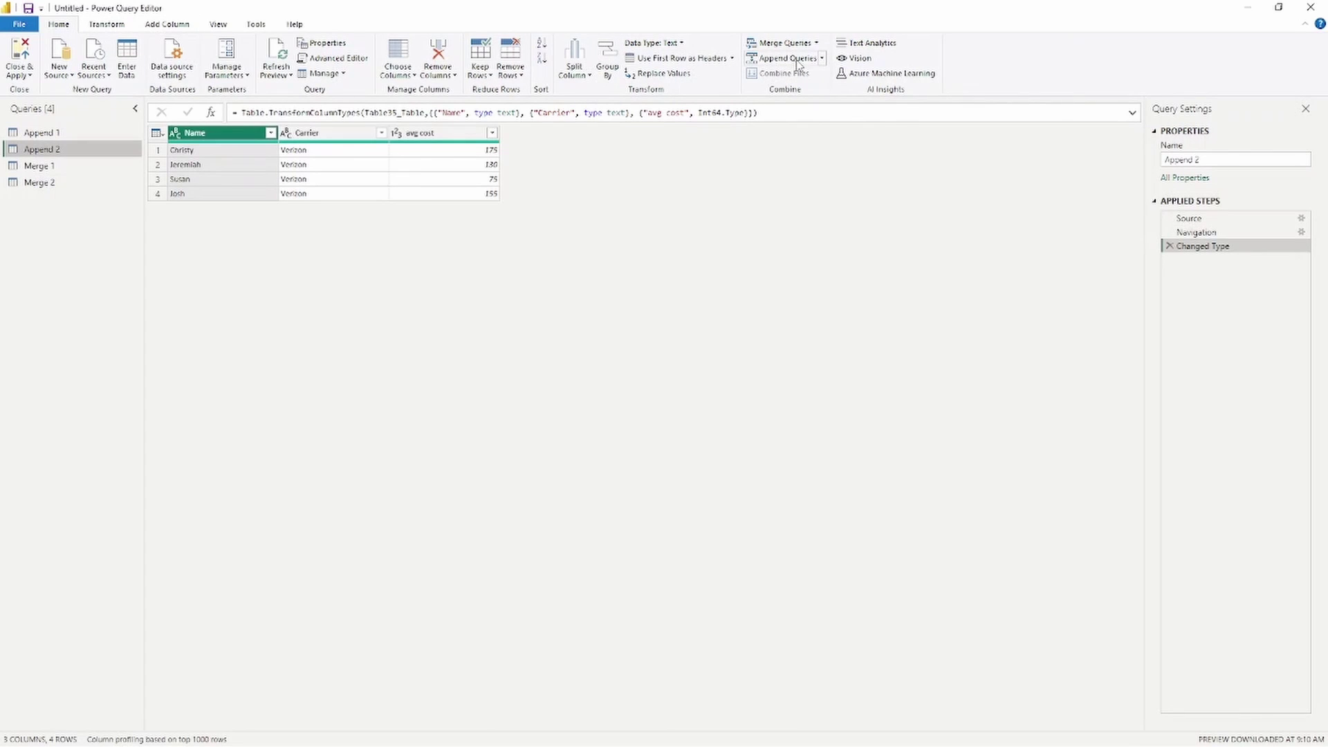
drag(688, 77, 865, 113)
Choose Append Queries as New from the Home ribbon, with Append 2 as the first table
drag(849, 163, 873, 222)
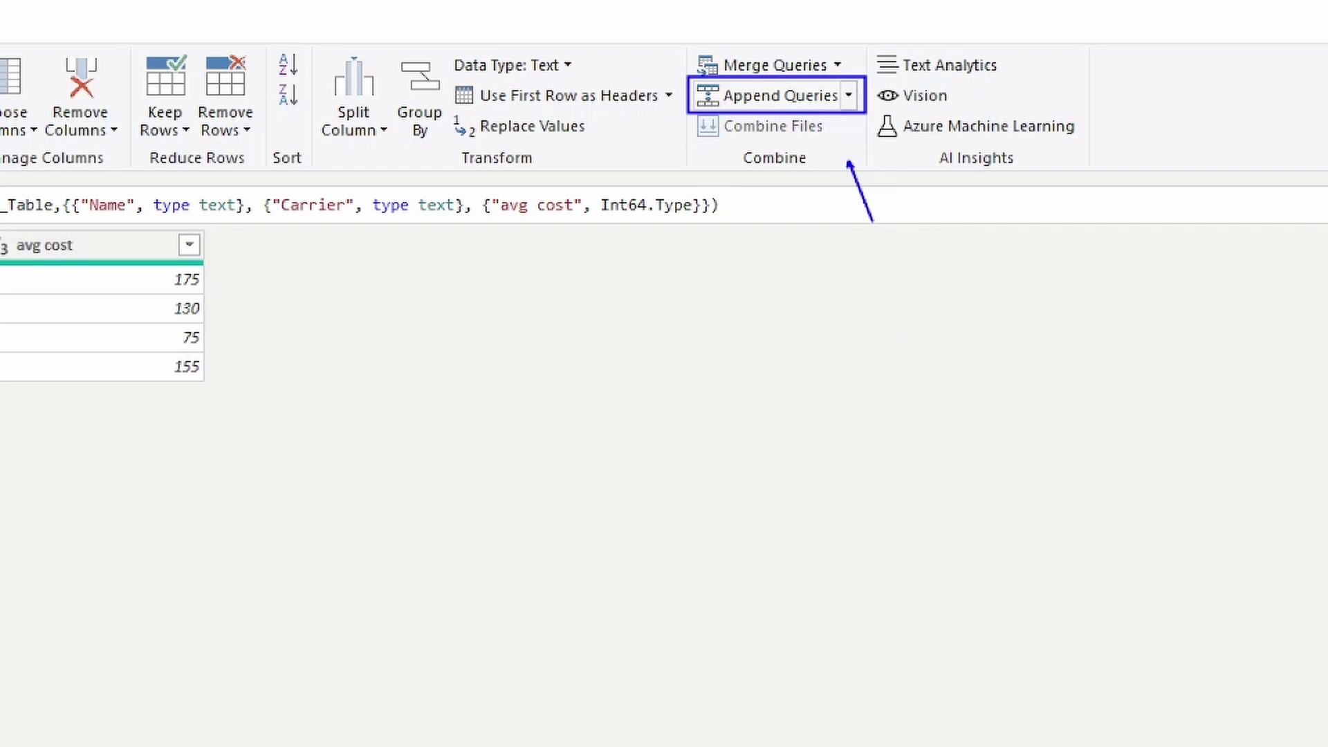
drag(837, 76, 864, 119)
click(851, 98)
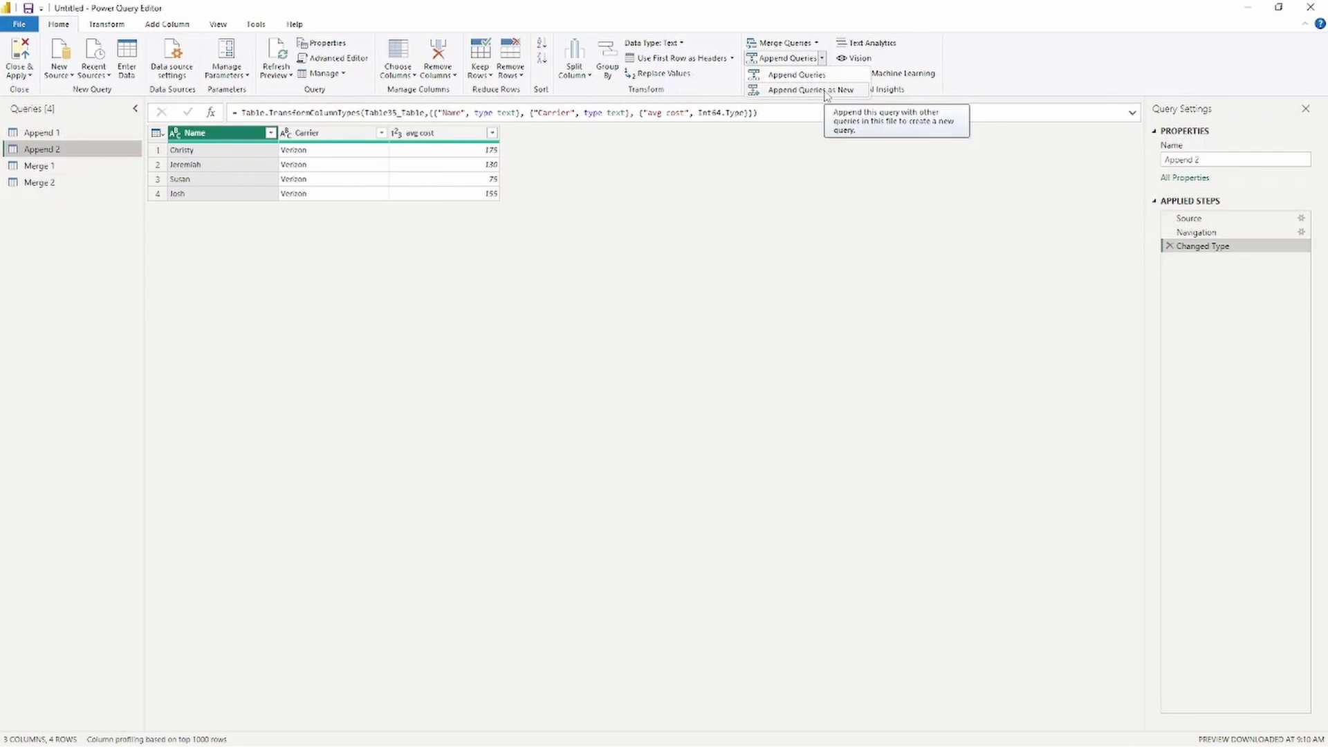
click(825, 92)
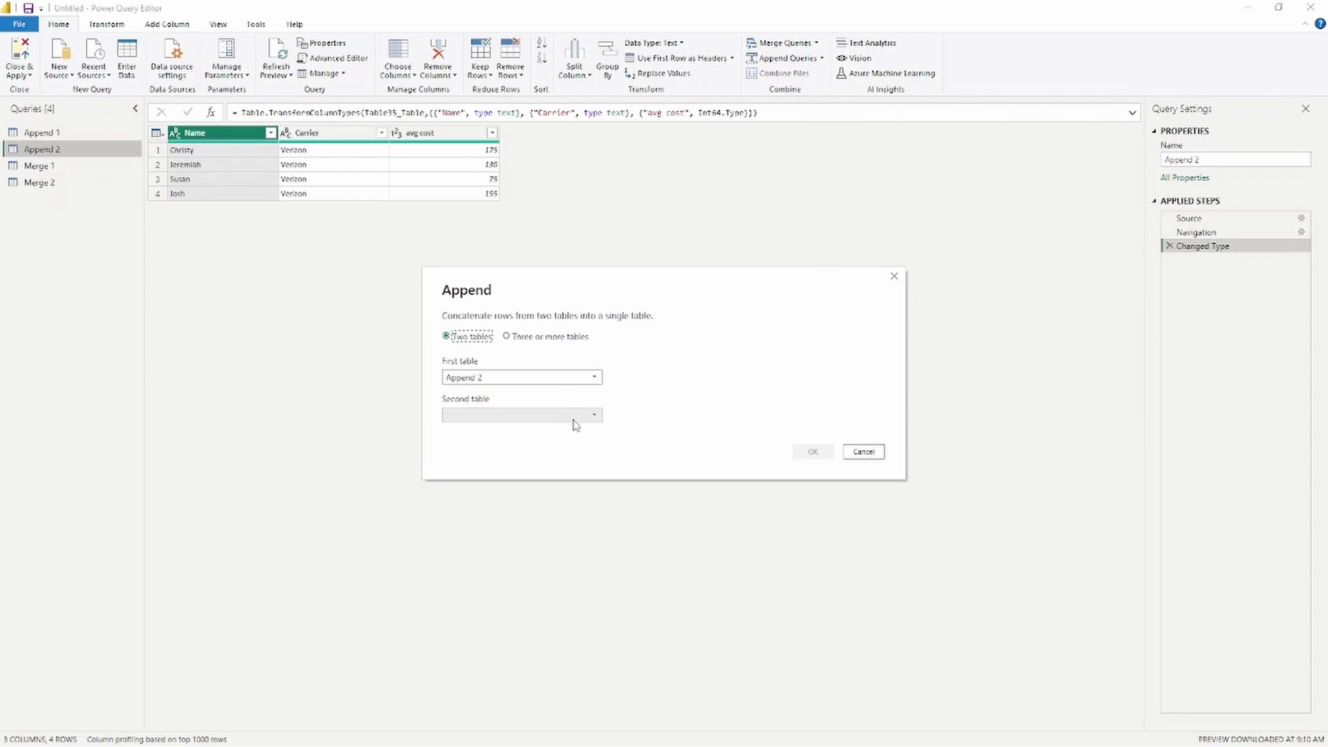
Append Append 1 below Append 2 as a new eight-row query
click(574, 416)
click(513, 431)
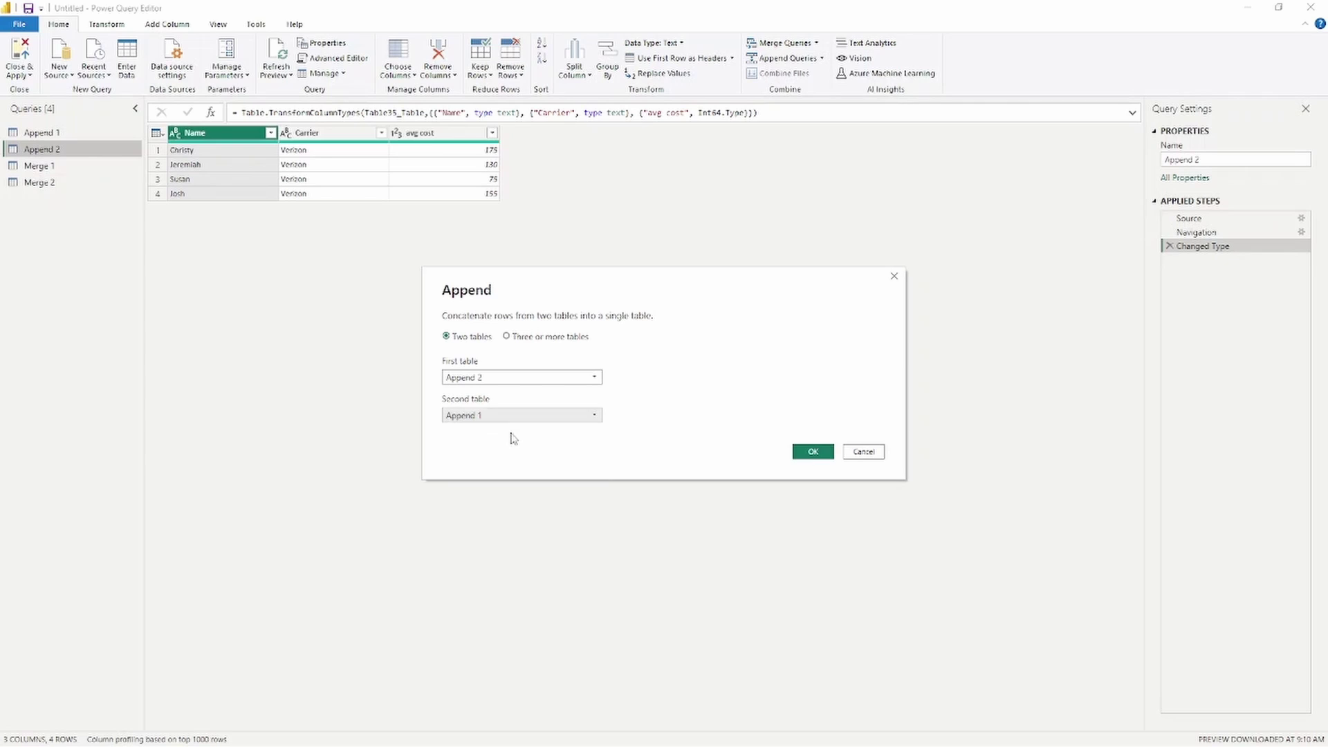
click(813, 452)
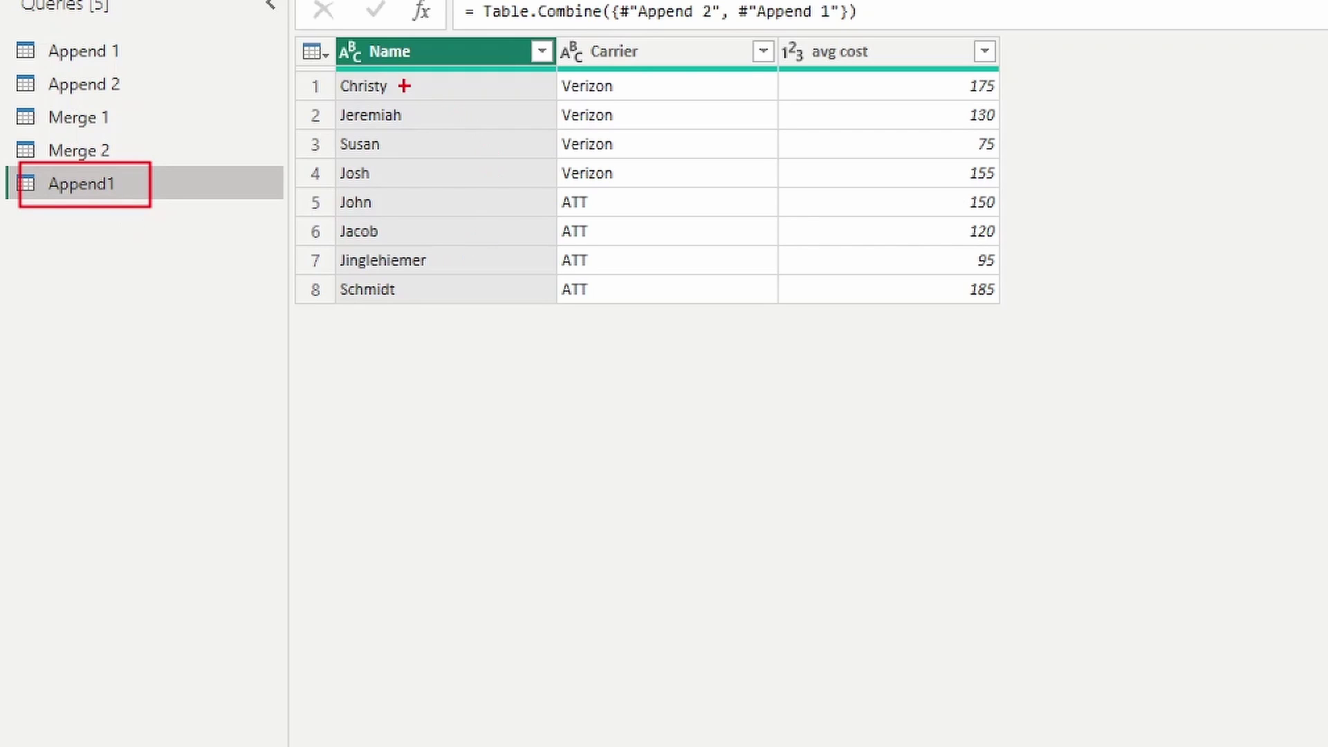
Rename the new Append1 query to 'Append new'
mouse_move(335, 36)
mouse_down()
mouse_move(525, 224)
mouse_move(958, 291)
mouse_move(1005, 312)
mouse_up()
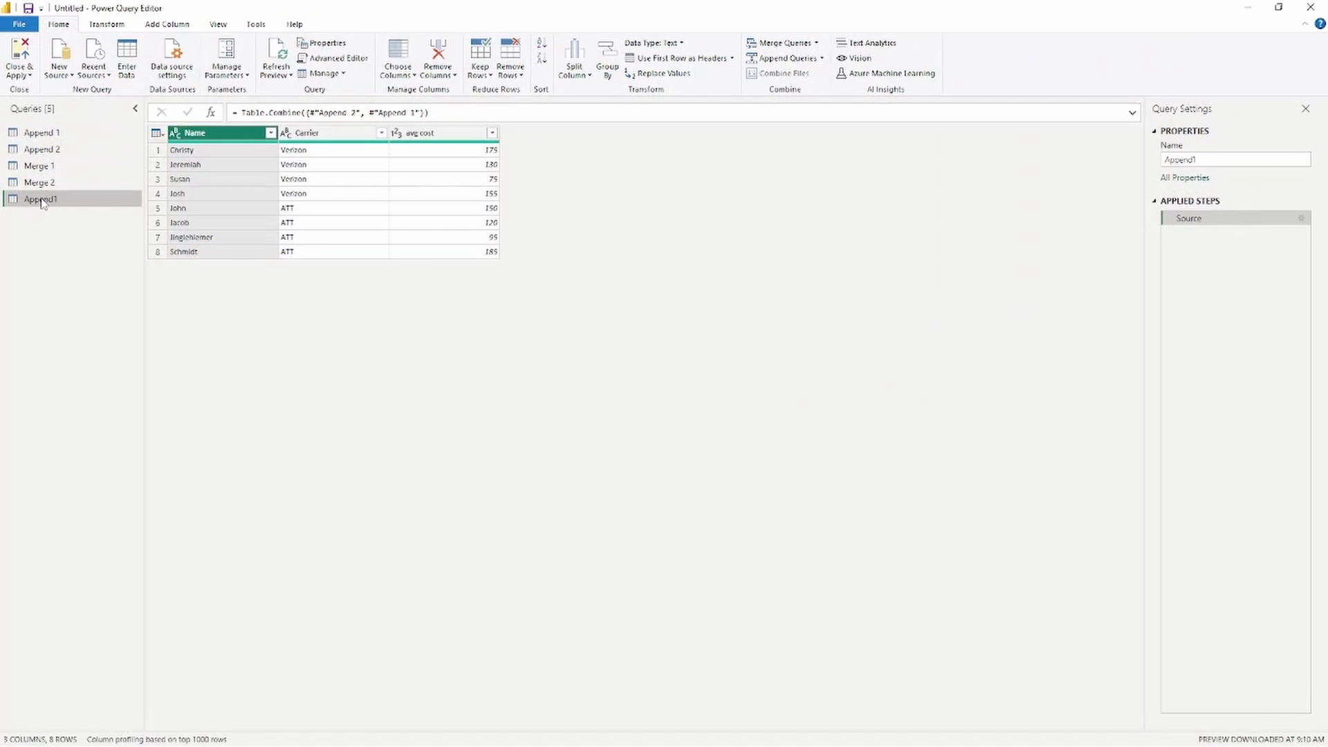
double_click(42, 201)
click(70, 201)
text(new)
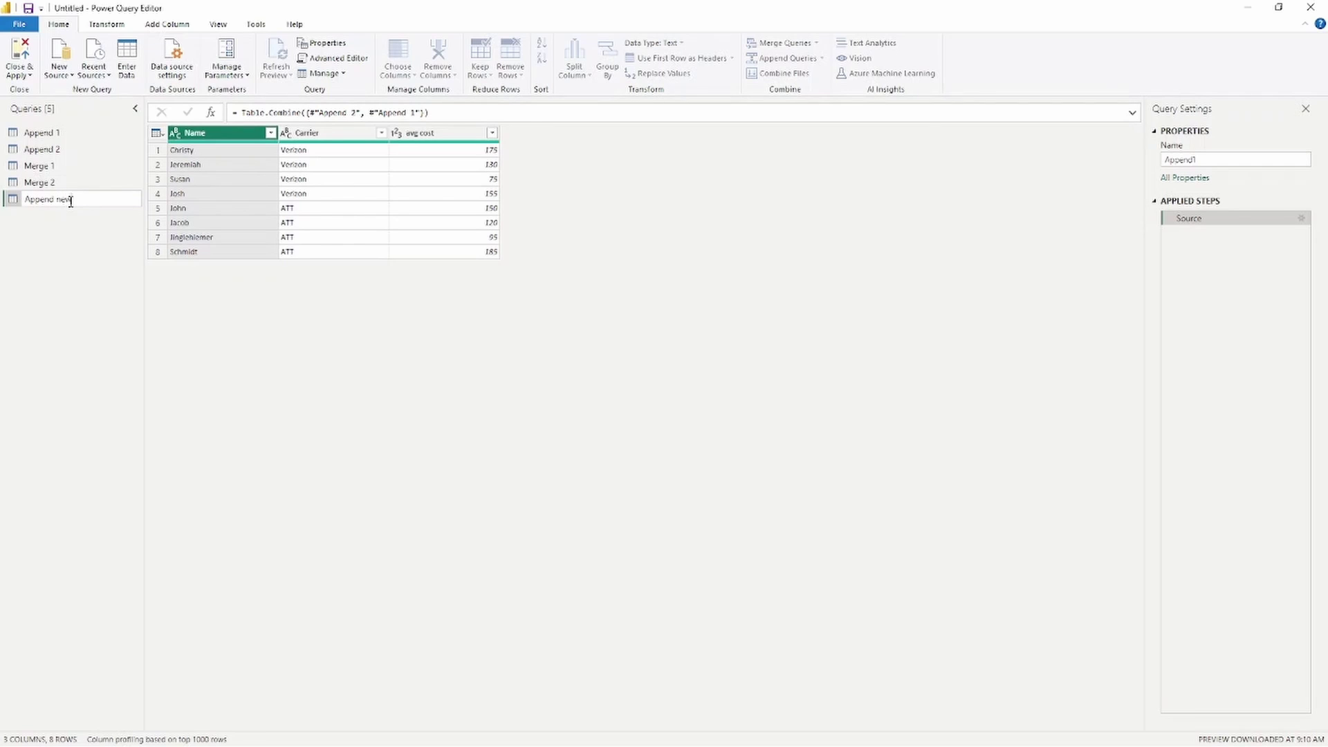
key(Return)
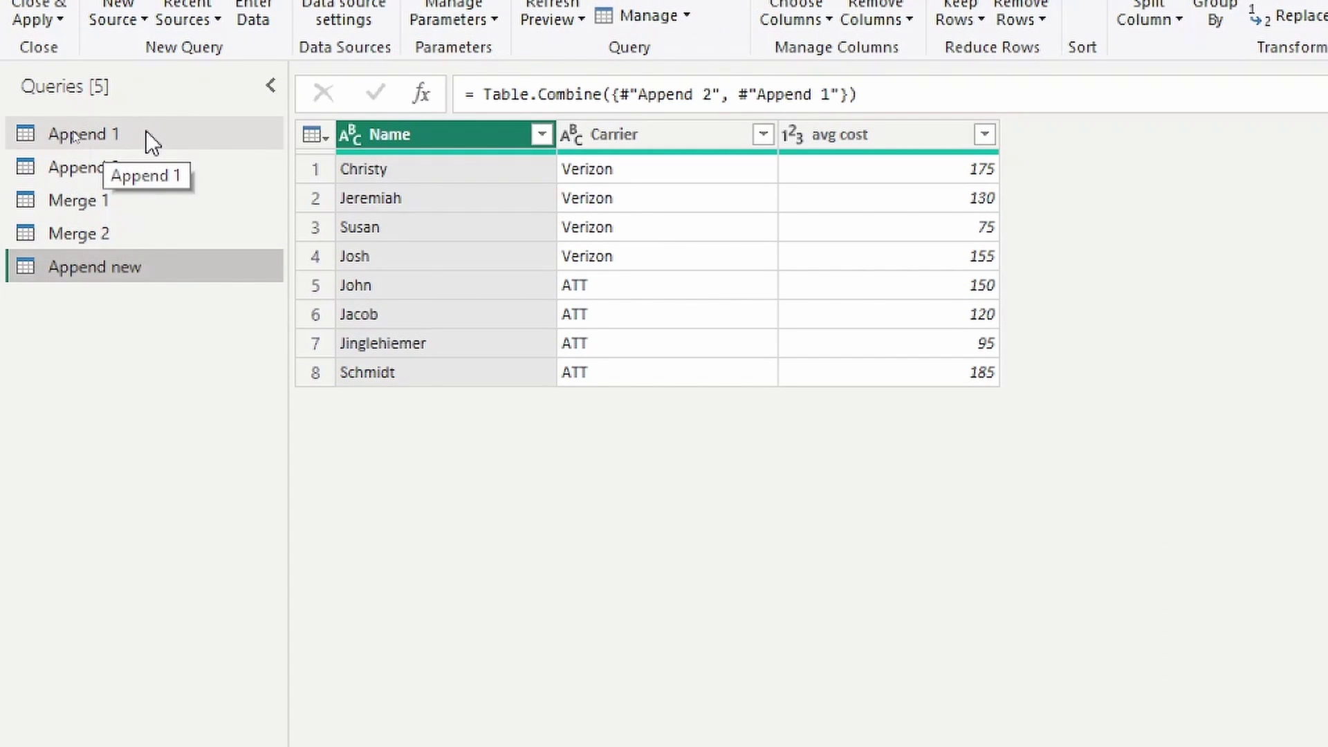
Disable Enable load for Append 1 and Append 2, then view Append new and Merge 1
right_click(146, 130)
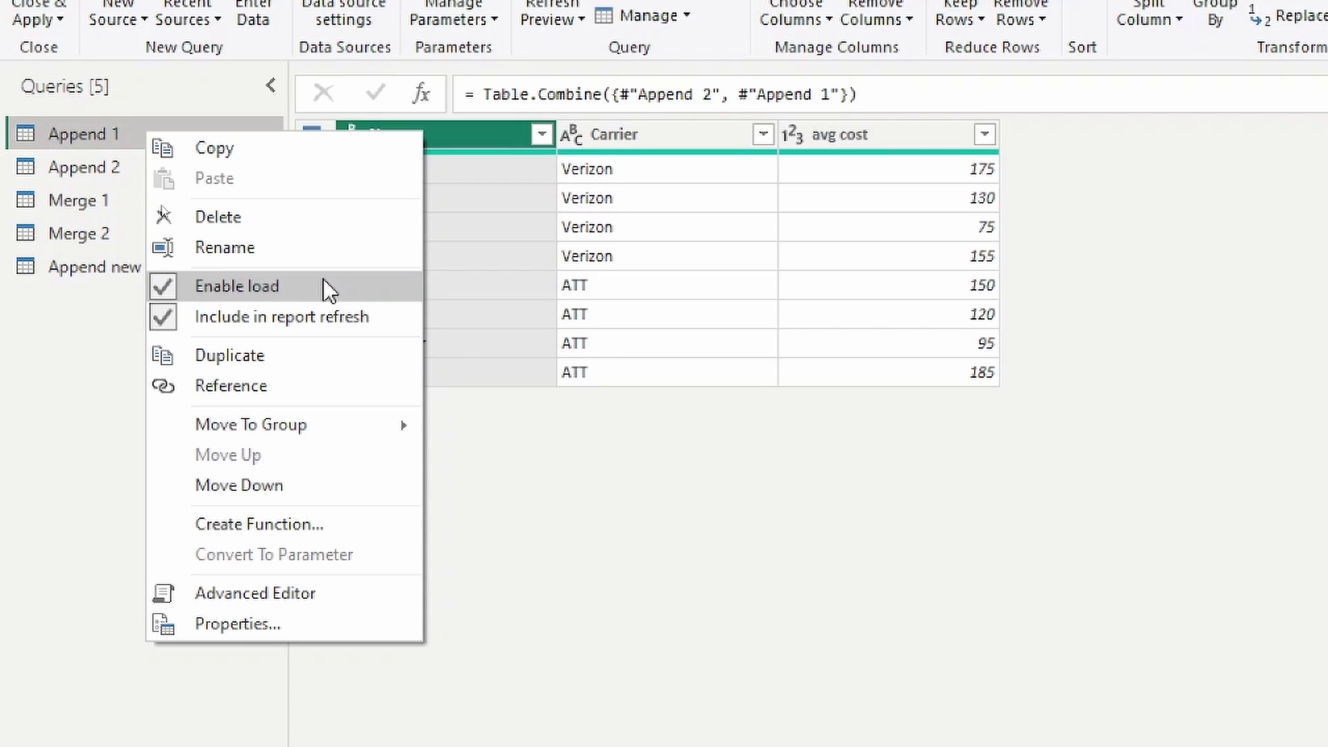
click(215, 285)
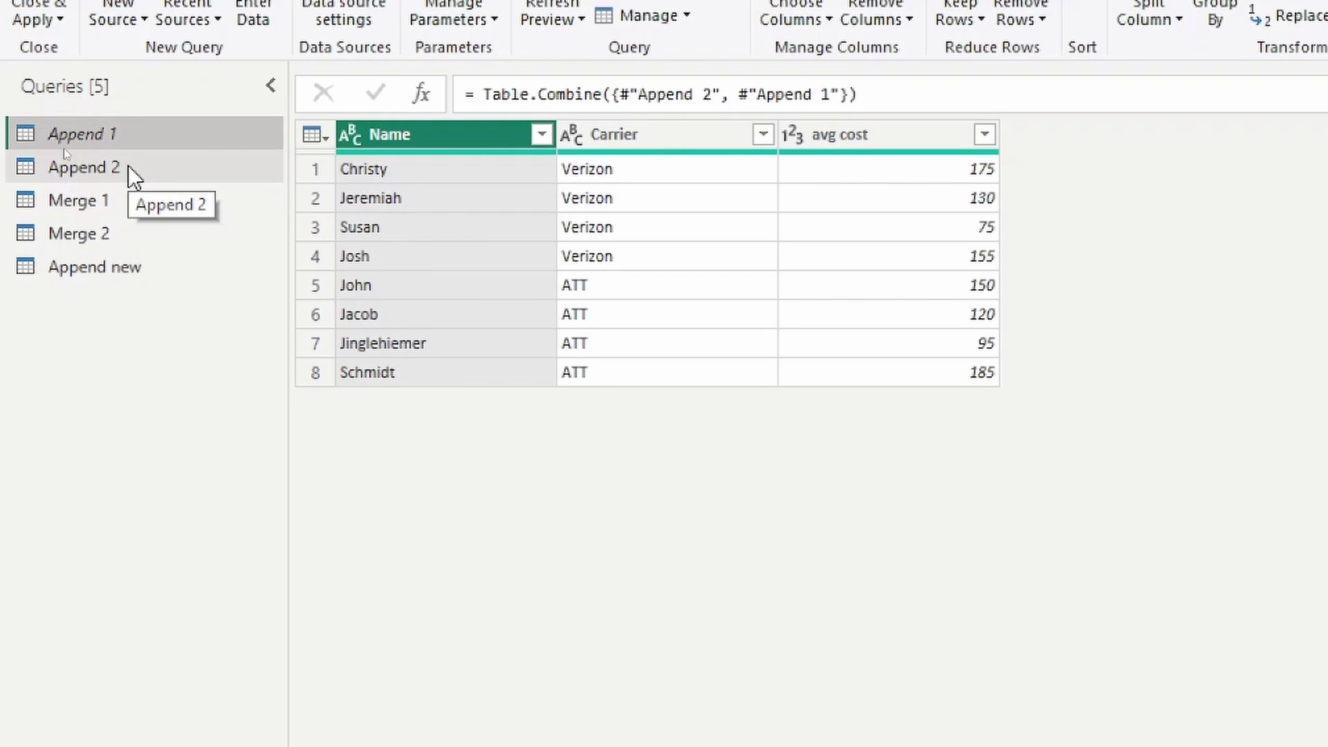
right_click(129, 168)
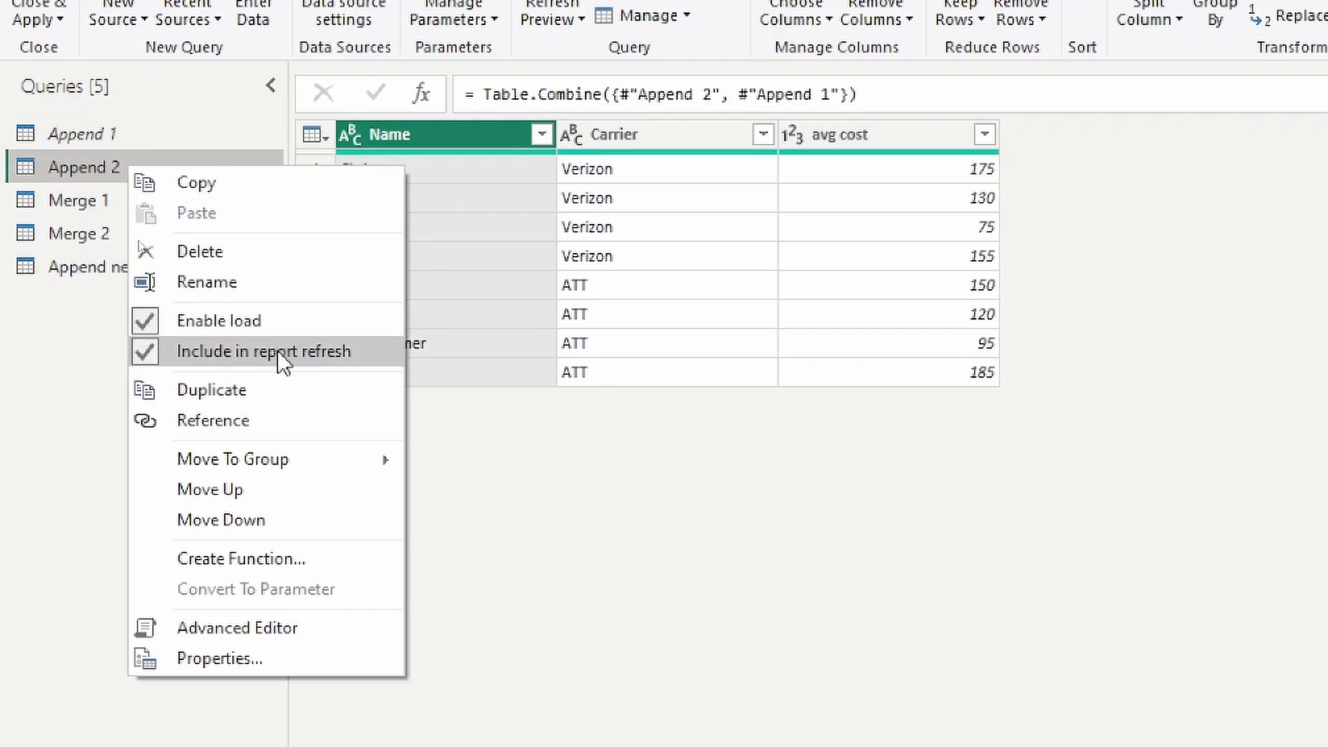
click(267, 322)
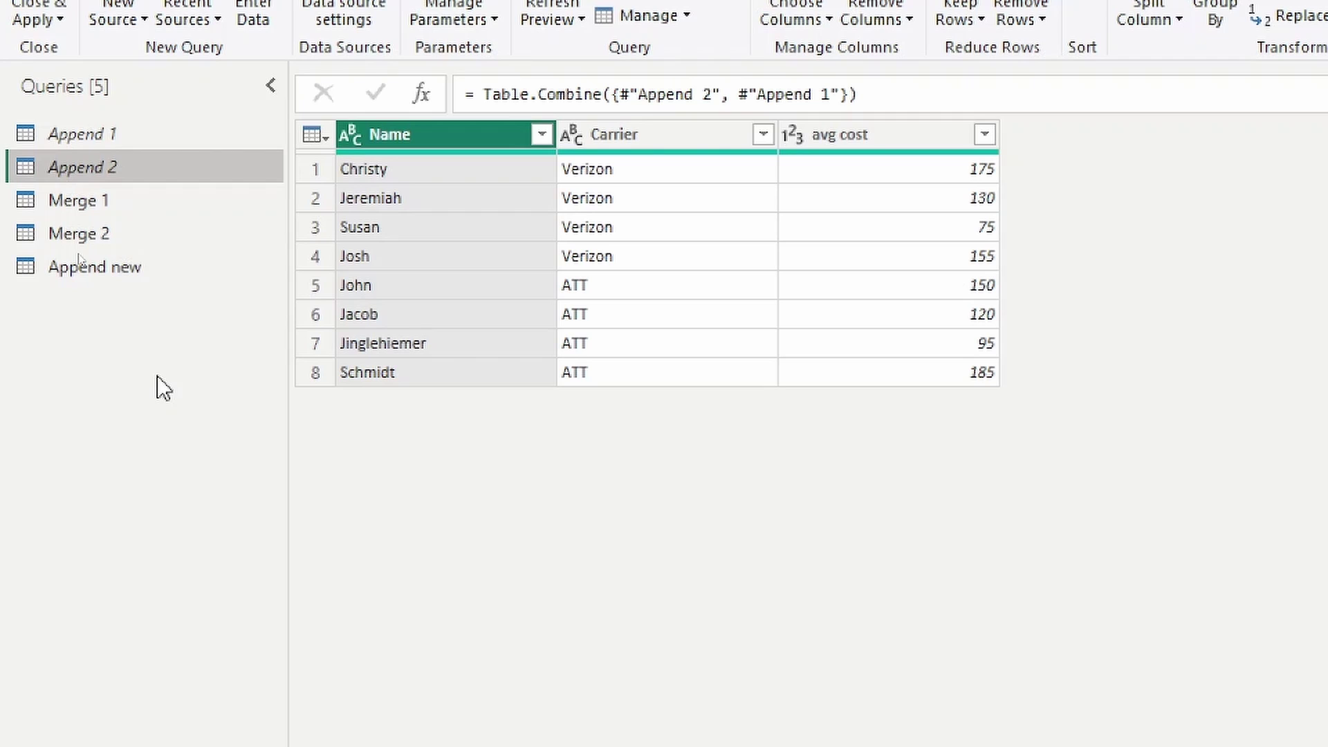
click(134, 275)
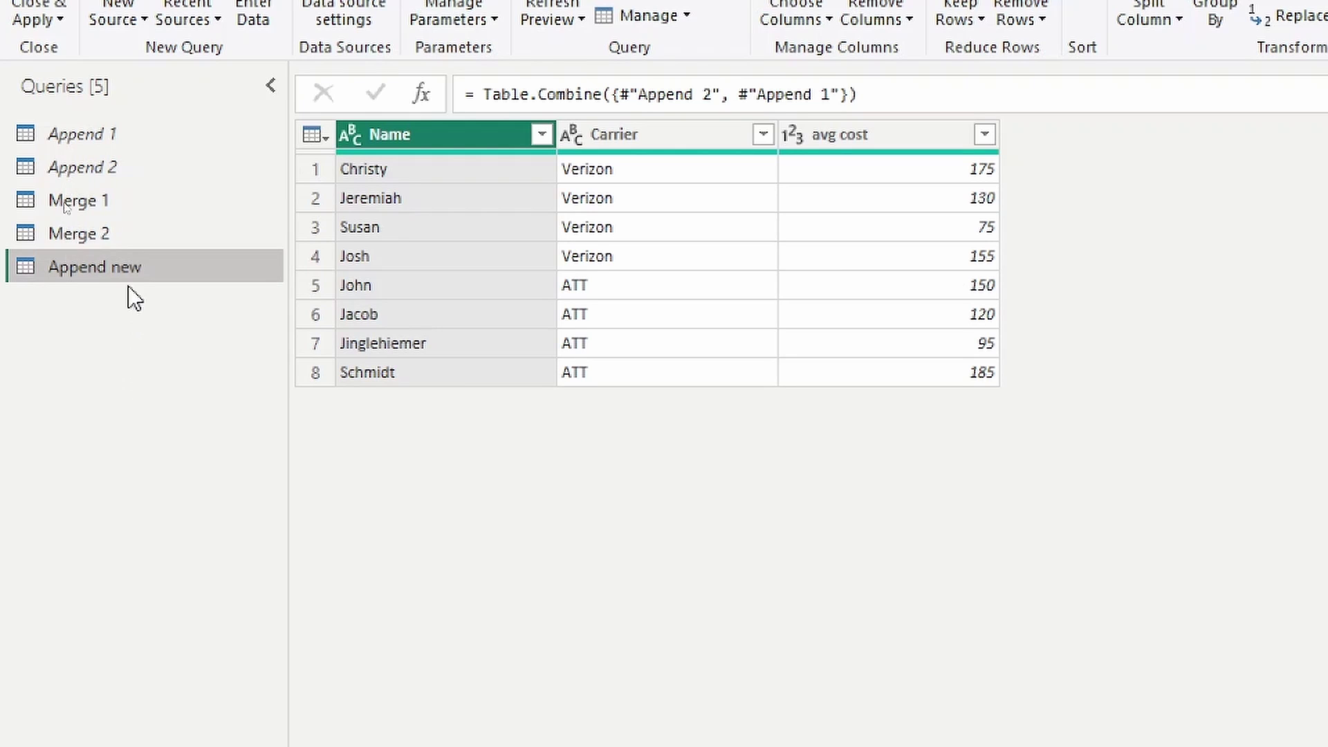
click(127, 201)
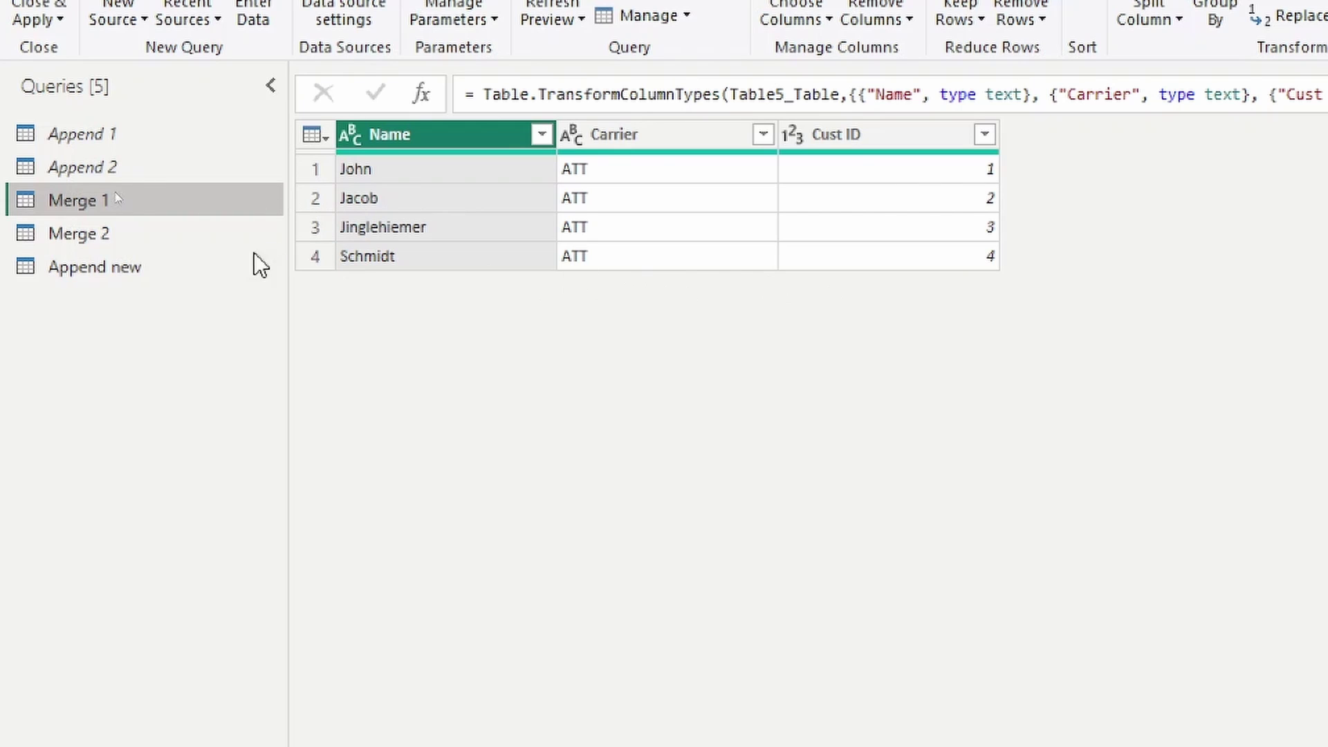
Check Merge 2's table, return to Merge 1, and open the Merge Queries dropdown
click(128, 232)
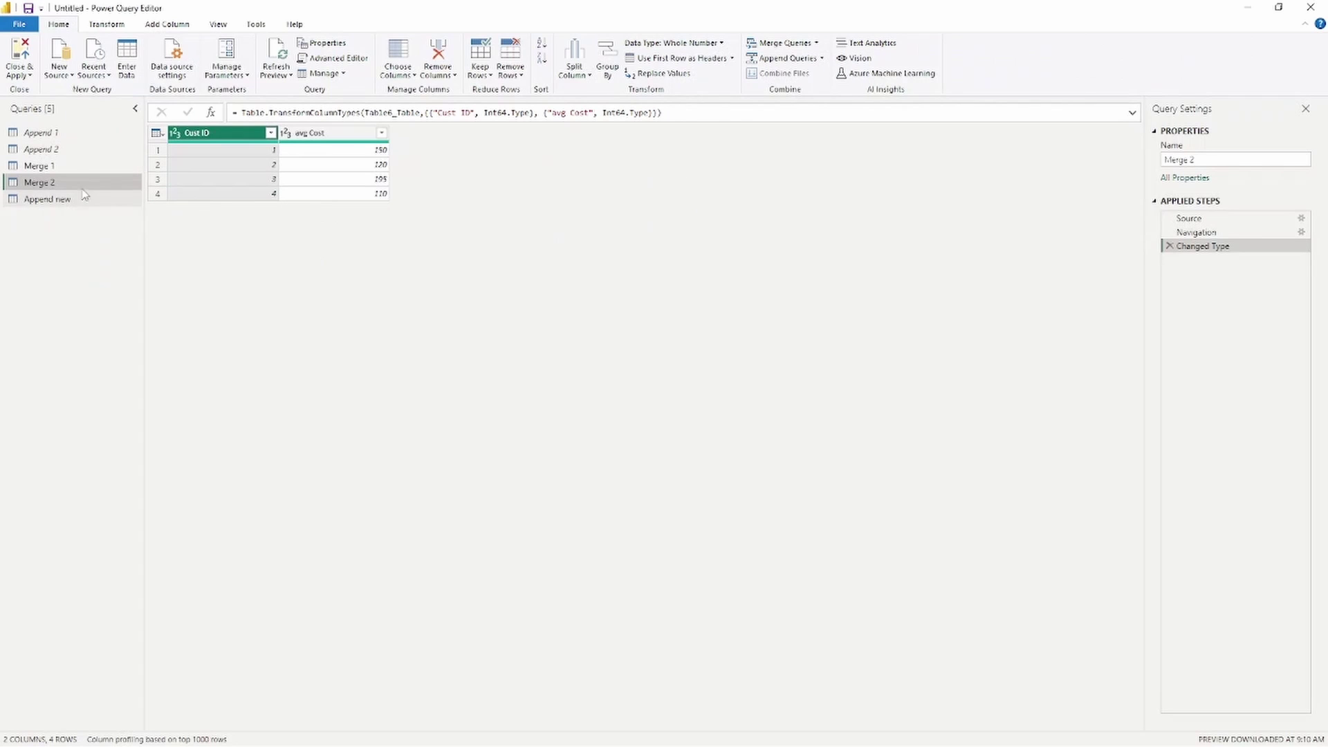
click(77, 168)
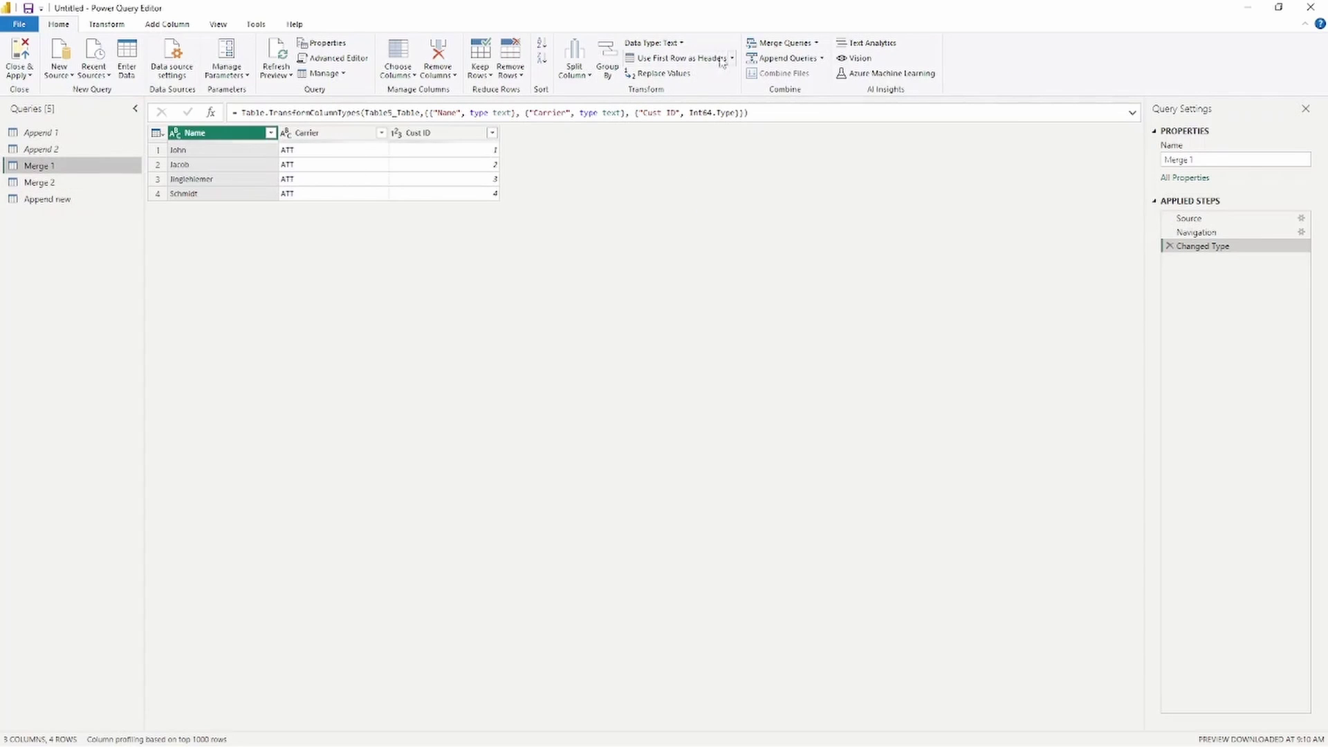
click(816, 43)
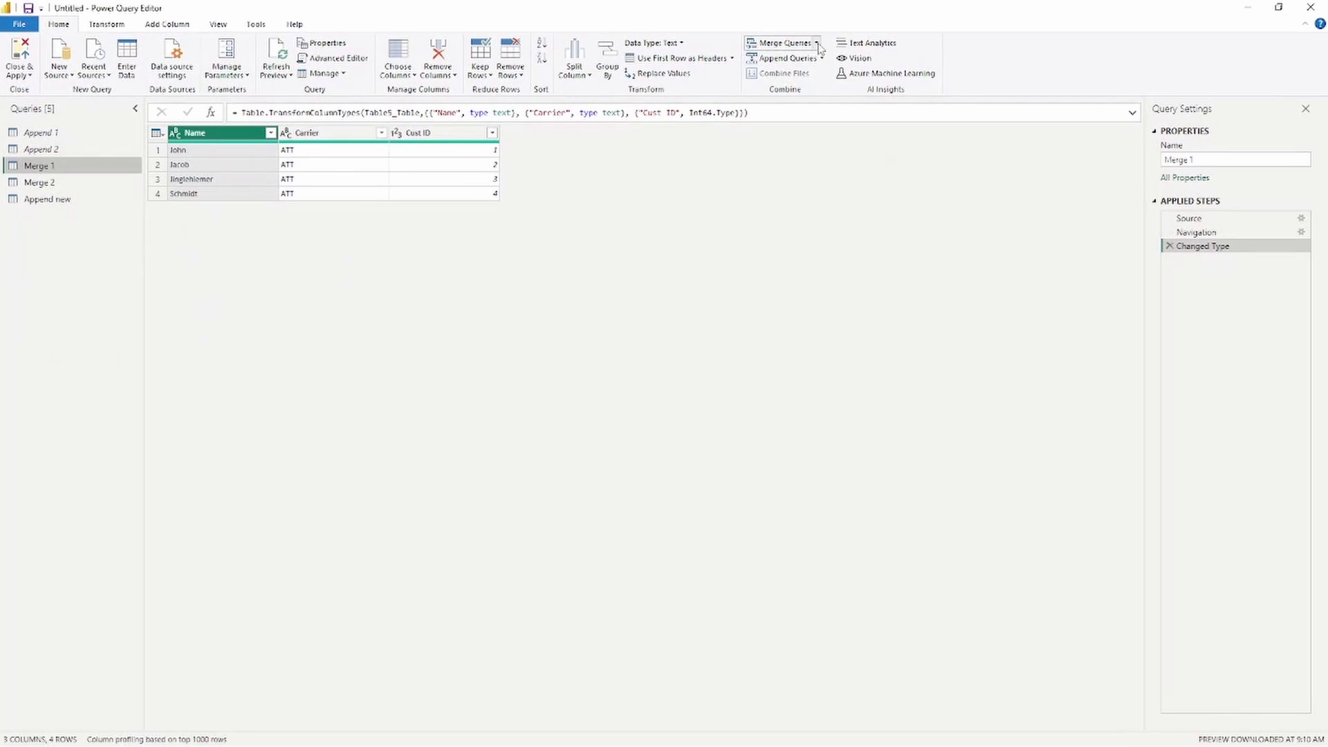
click(818, 43)
Merge Merge 1 with Merge 2 as a new query, matching Cust ID with Left Outer join
click(819, 75)
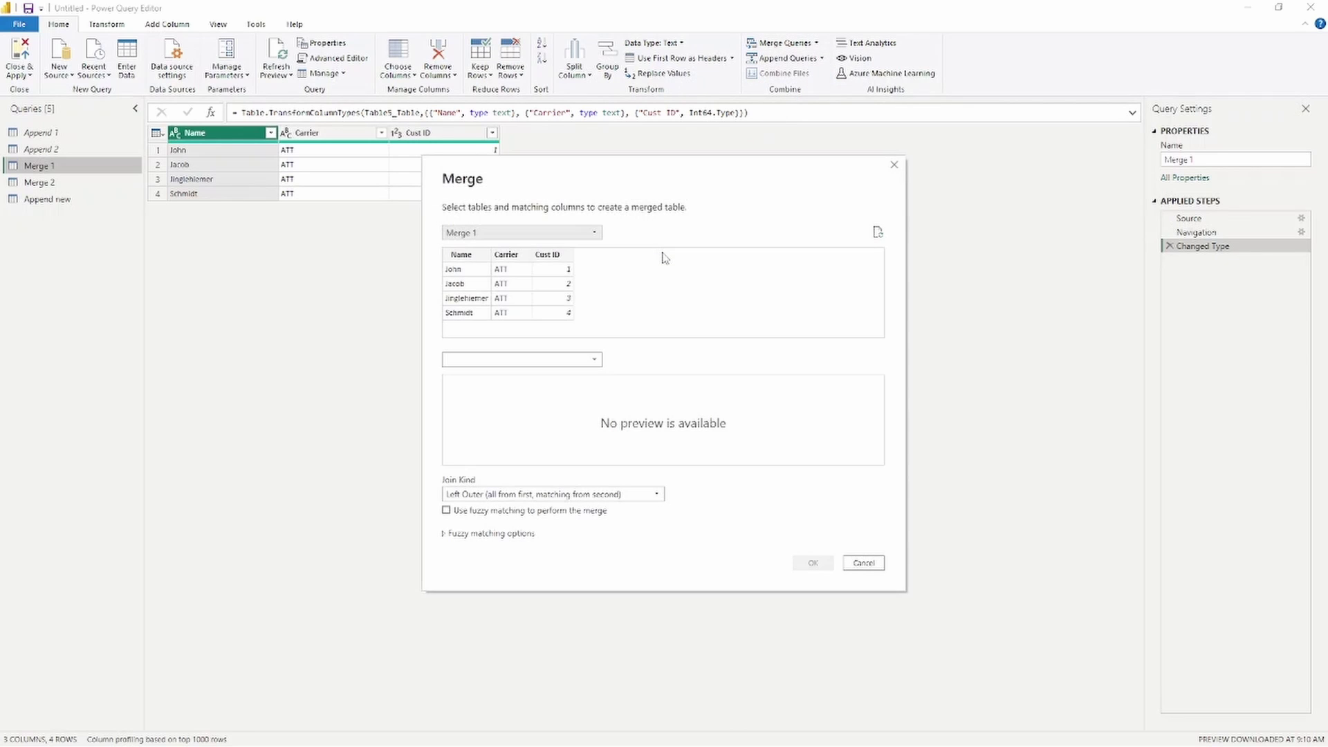
click(586, 361)
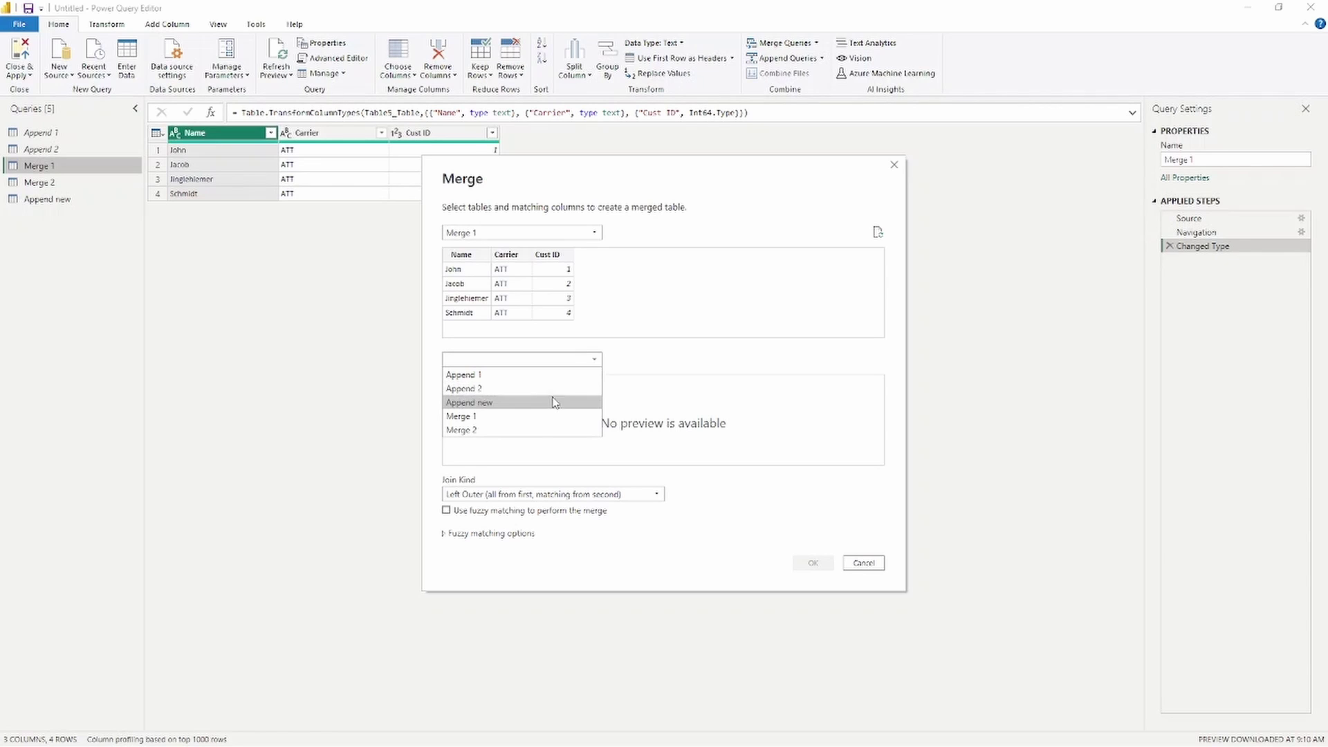
click(527, 430)
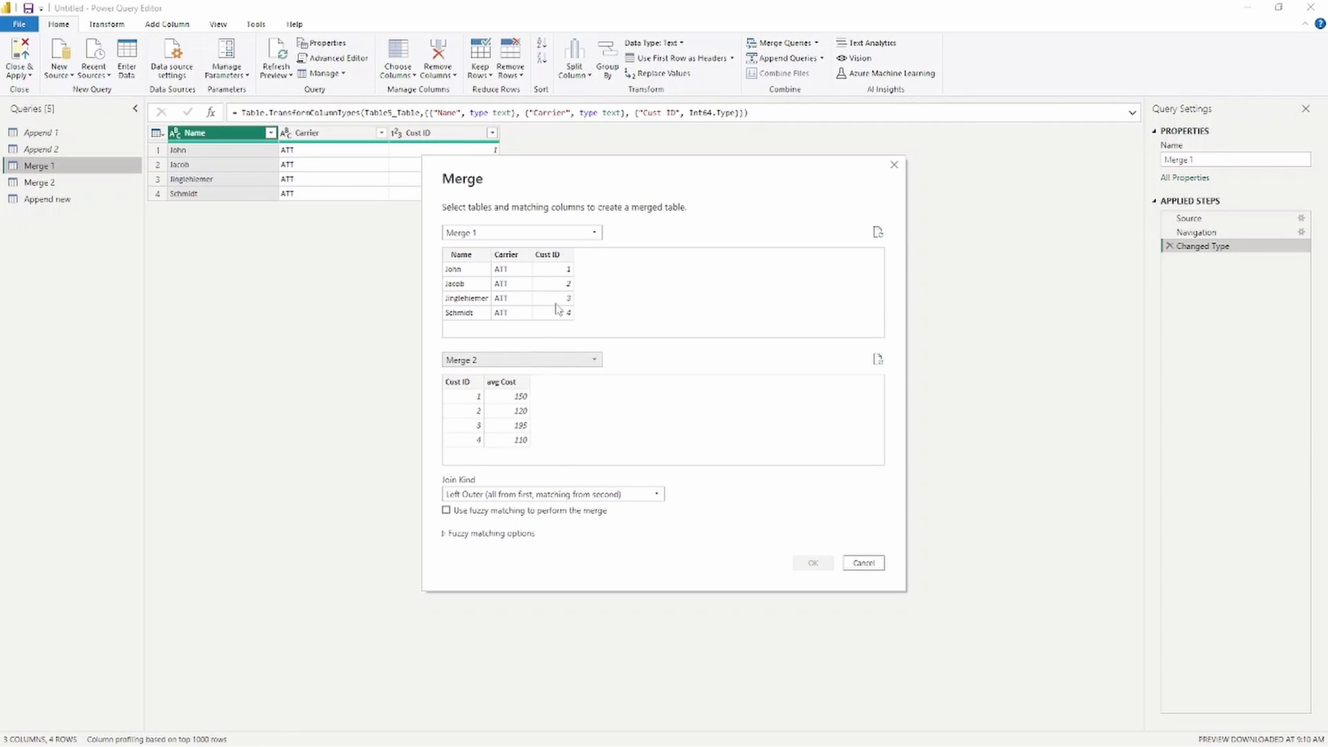
click(561, 261)
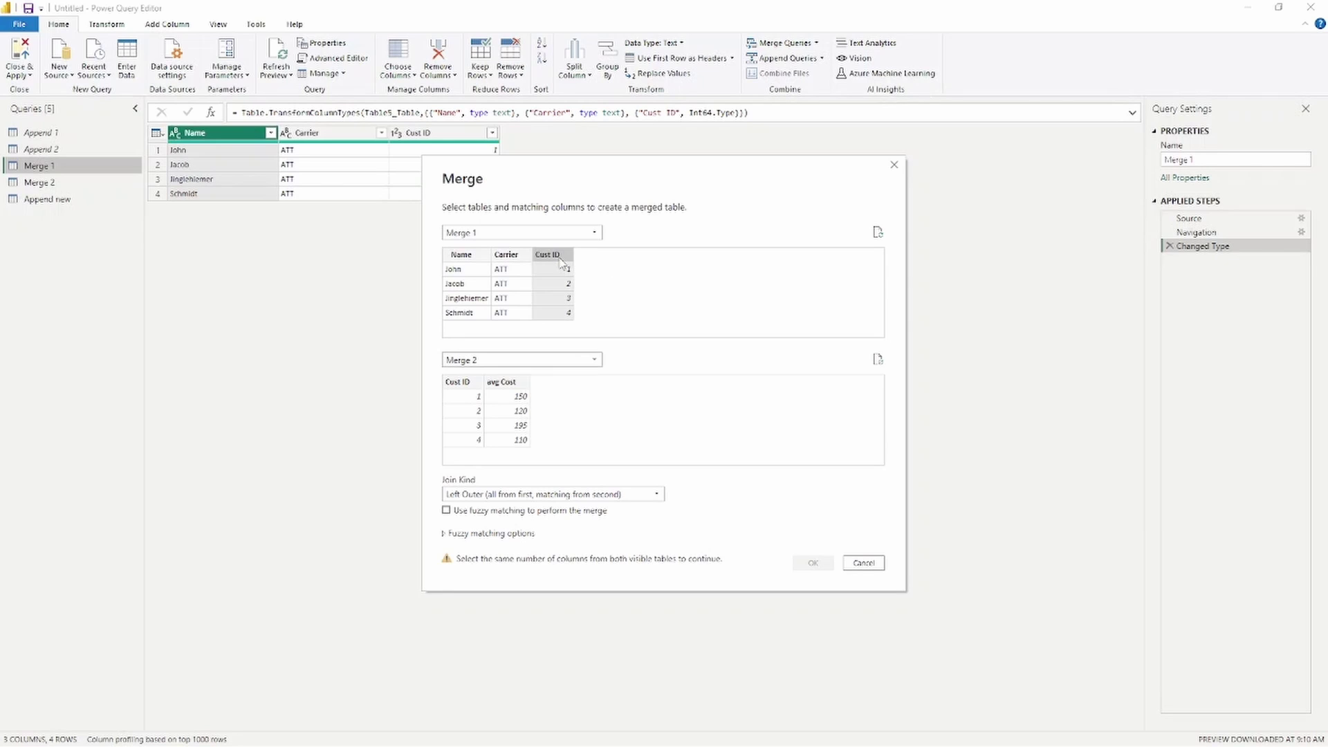
click(468, 387)
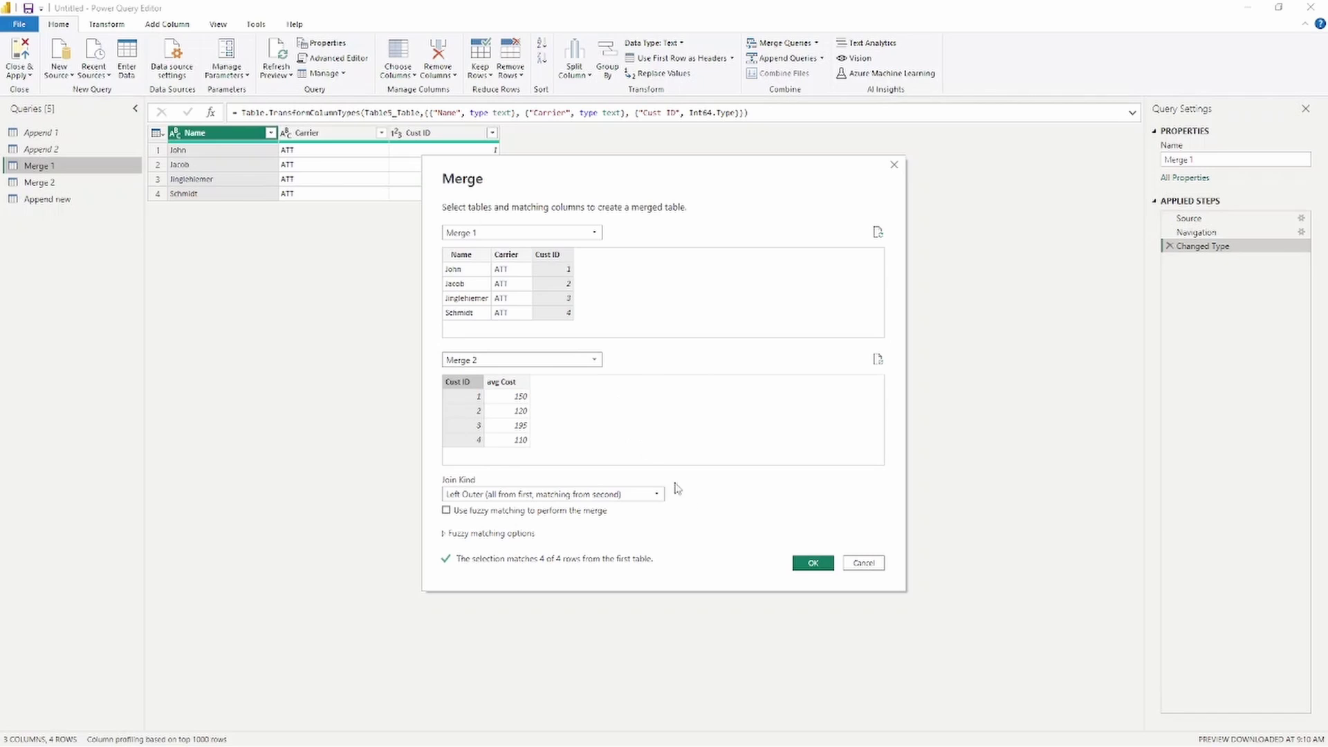
click(814, 563)
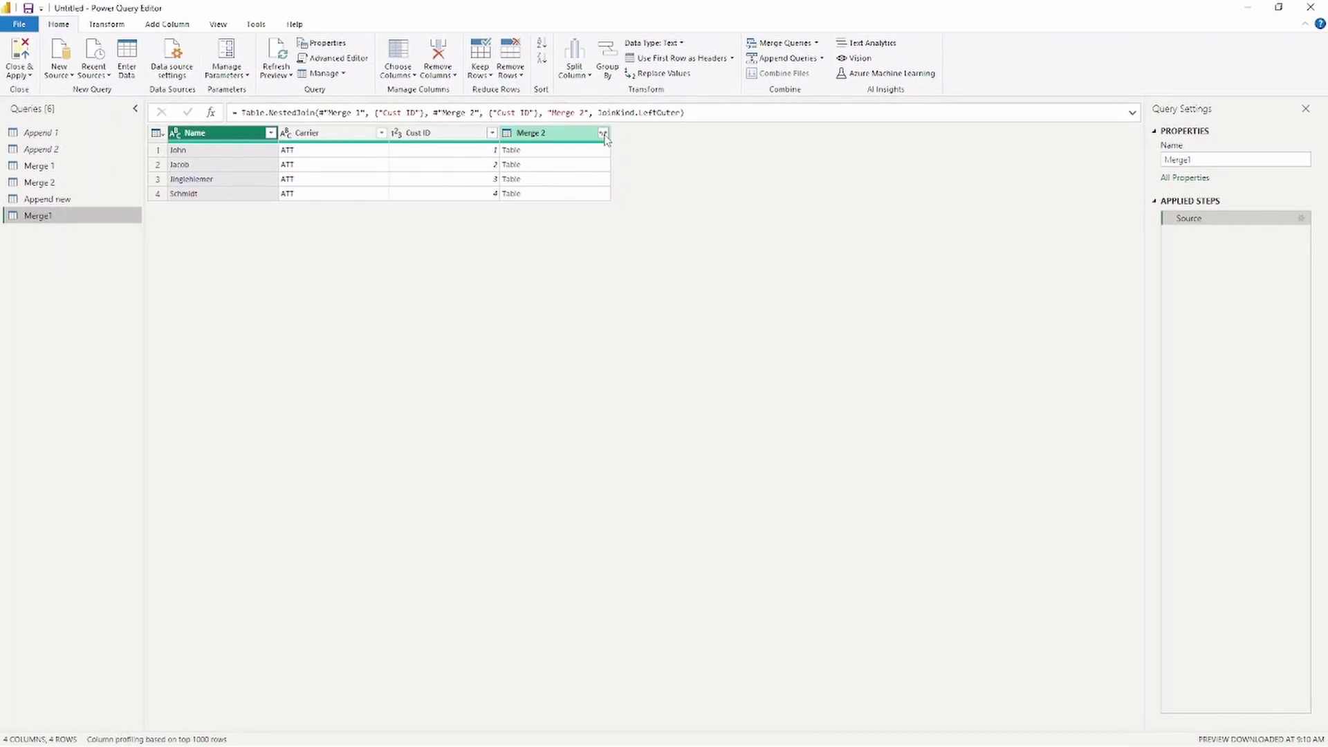
Expand only avg Cost from the Merge 2 column, without the original column-name prefix
click(603, 134)
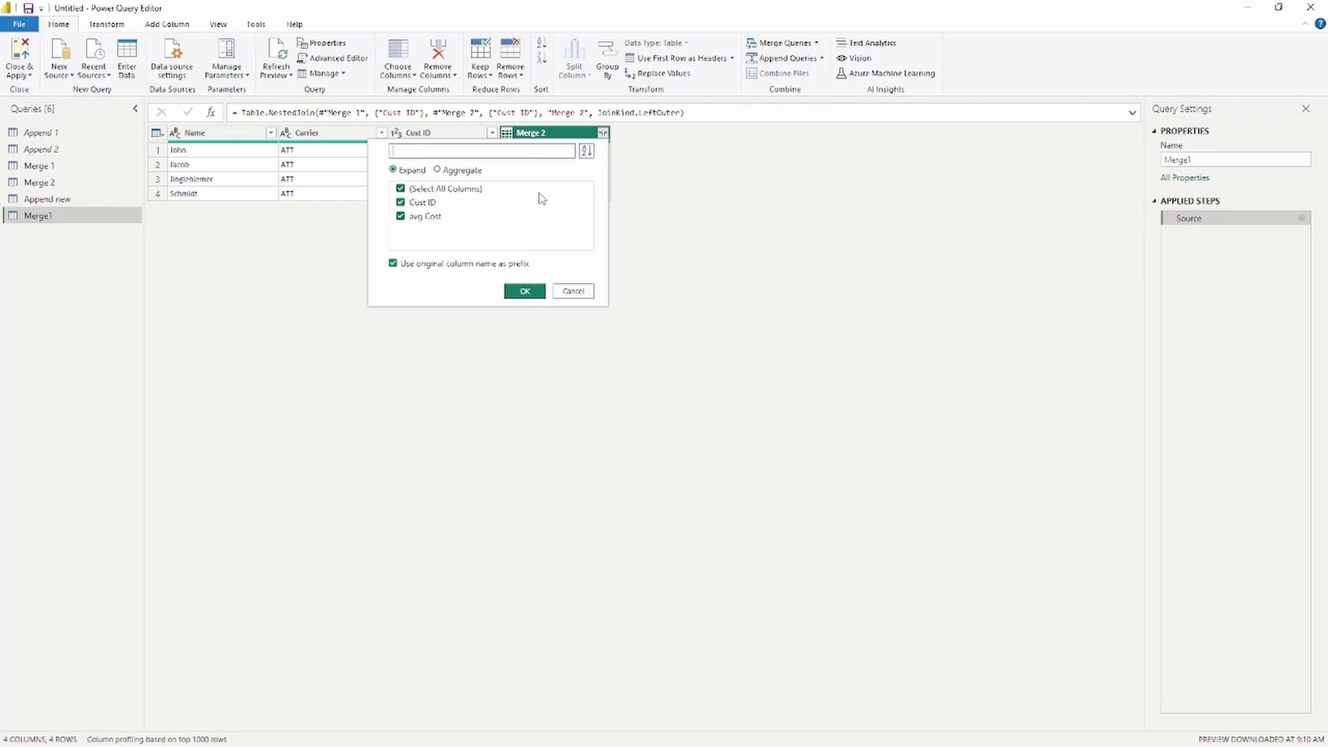
click(401, 202)
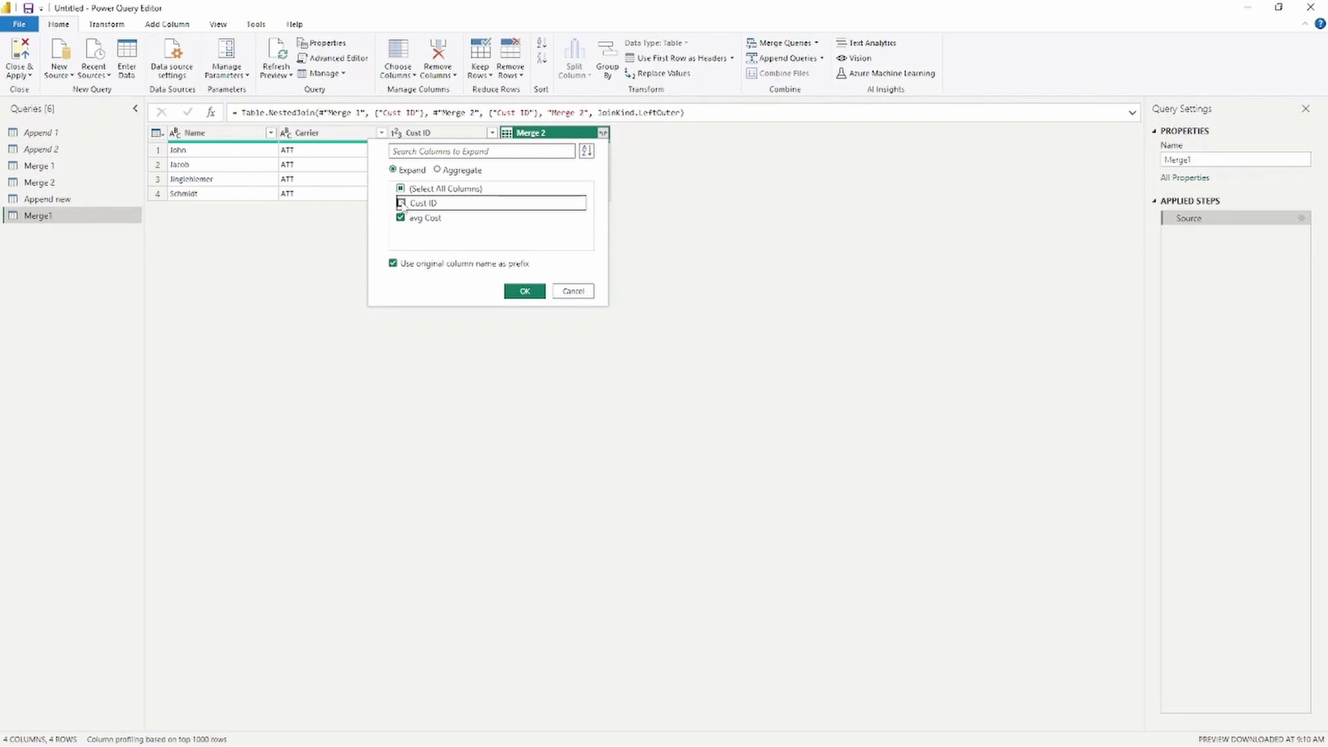
click(394, 266)
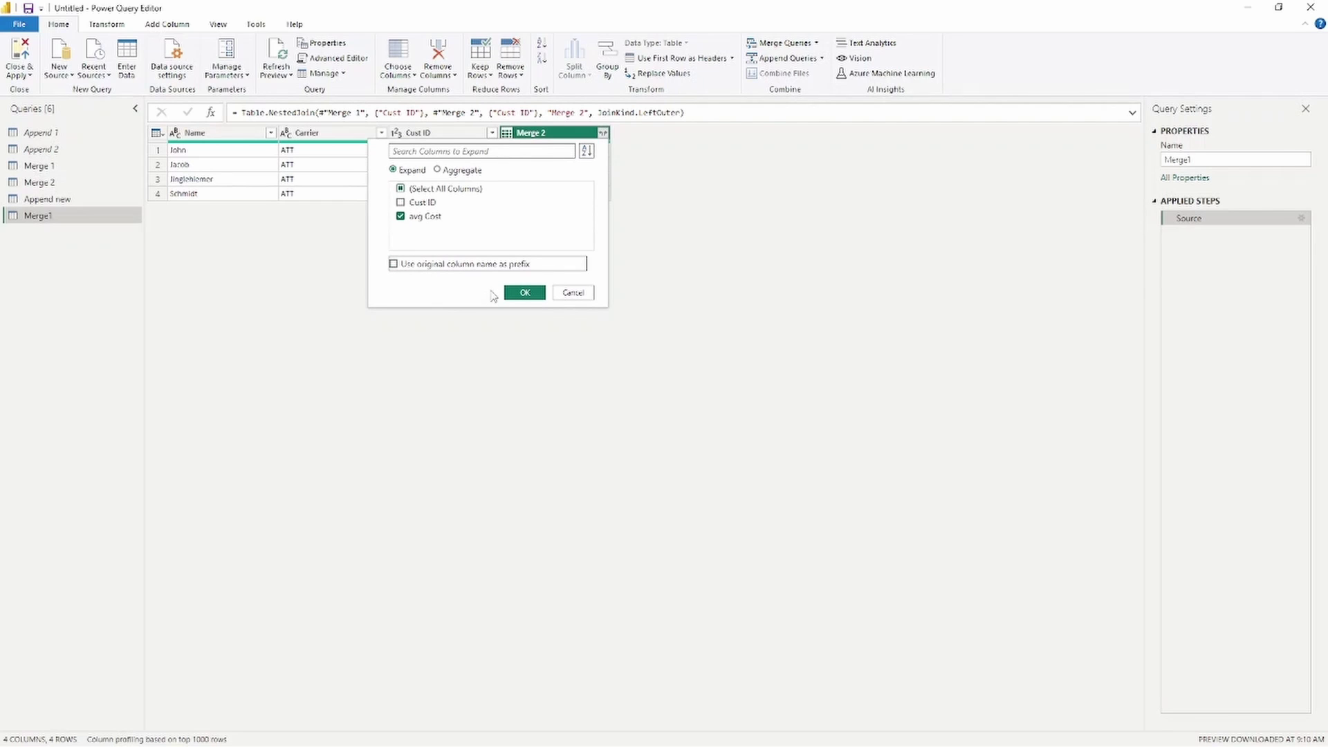
click(525, 293)
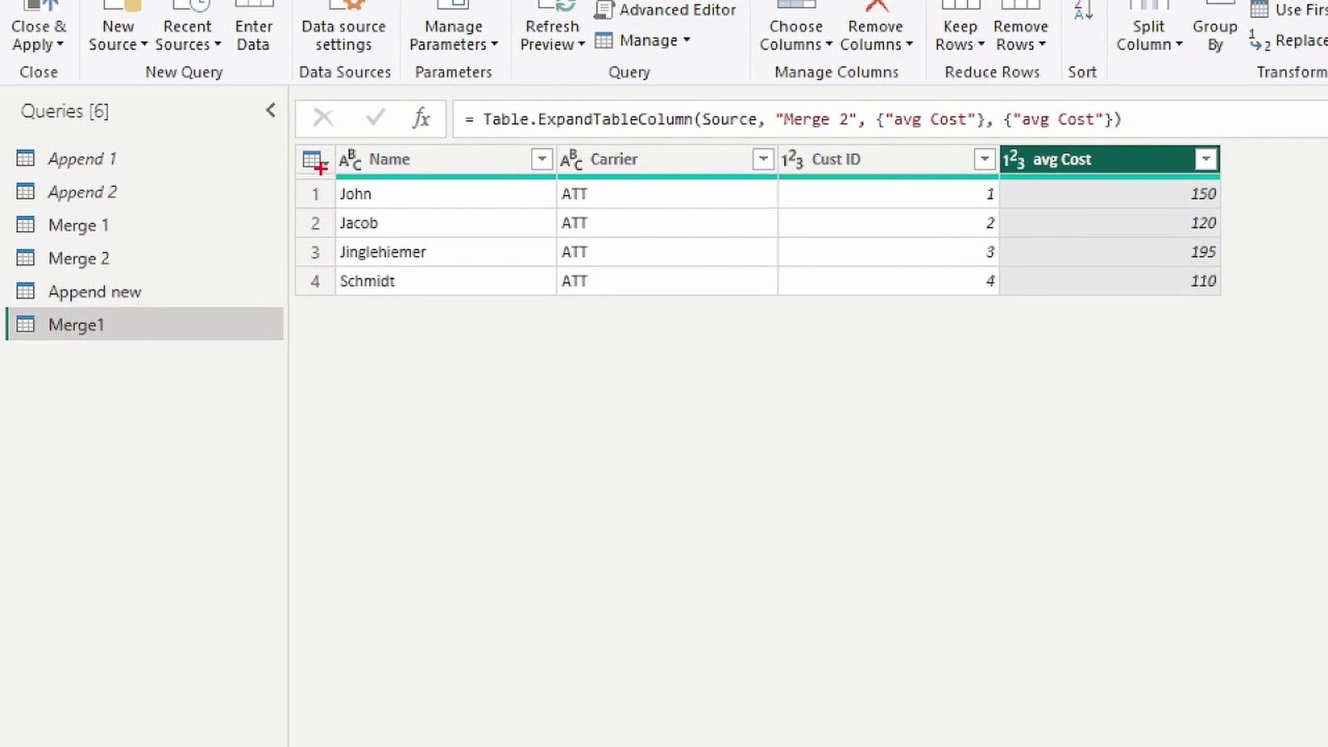
mouse_move(298, 137)
mouse_down()
mouse_move(616, 231)
mouse_move(1249, 310)
mouse_up()
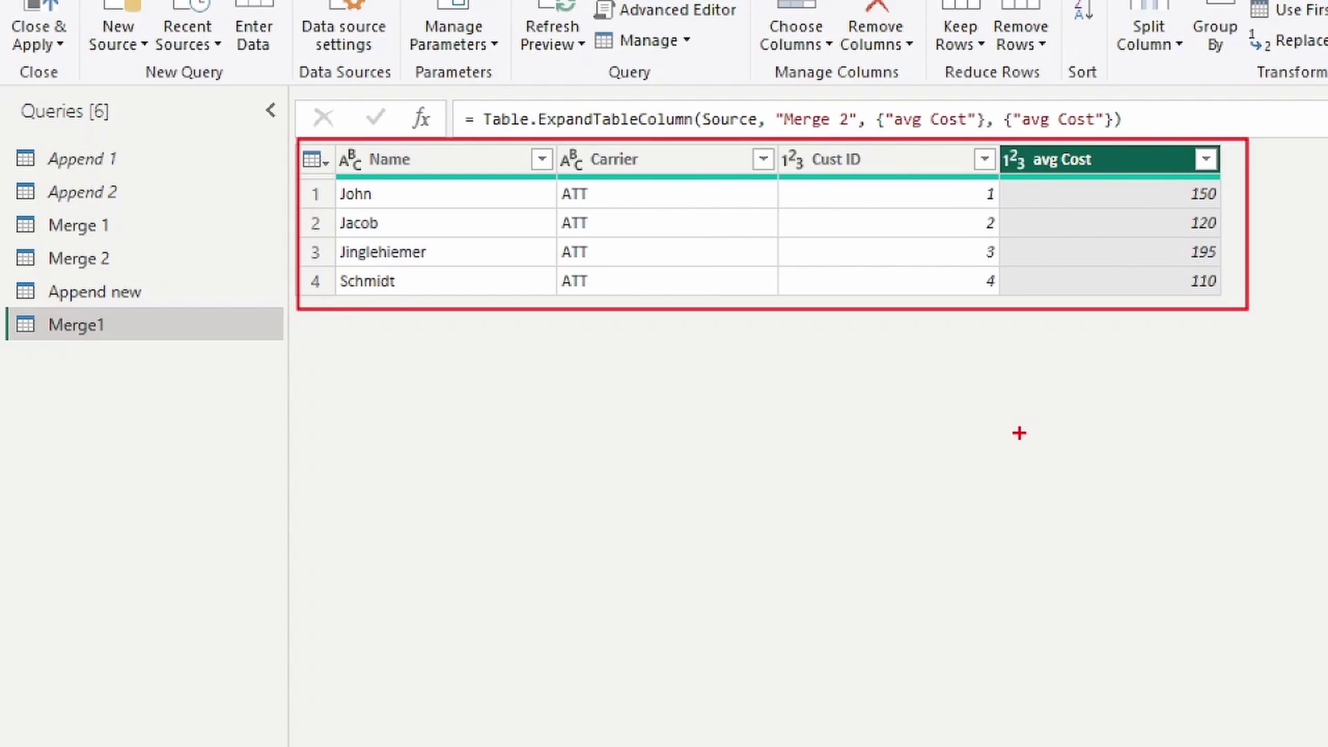
drag(120, 221, 214, 201)
drag(122, 258, 198, 251)
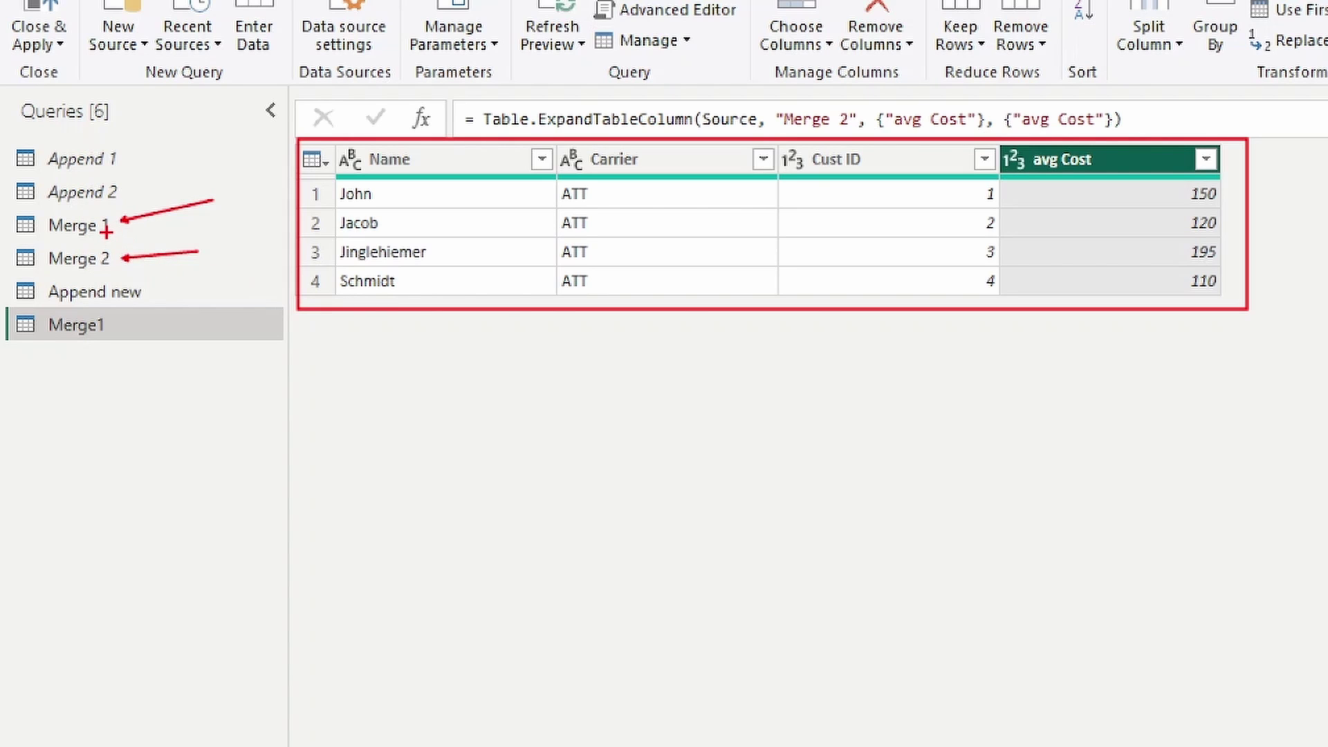
Disable Enable load for the Merge 1 and Merge 2 queries
right_click(108, 231)
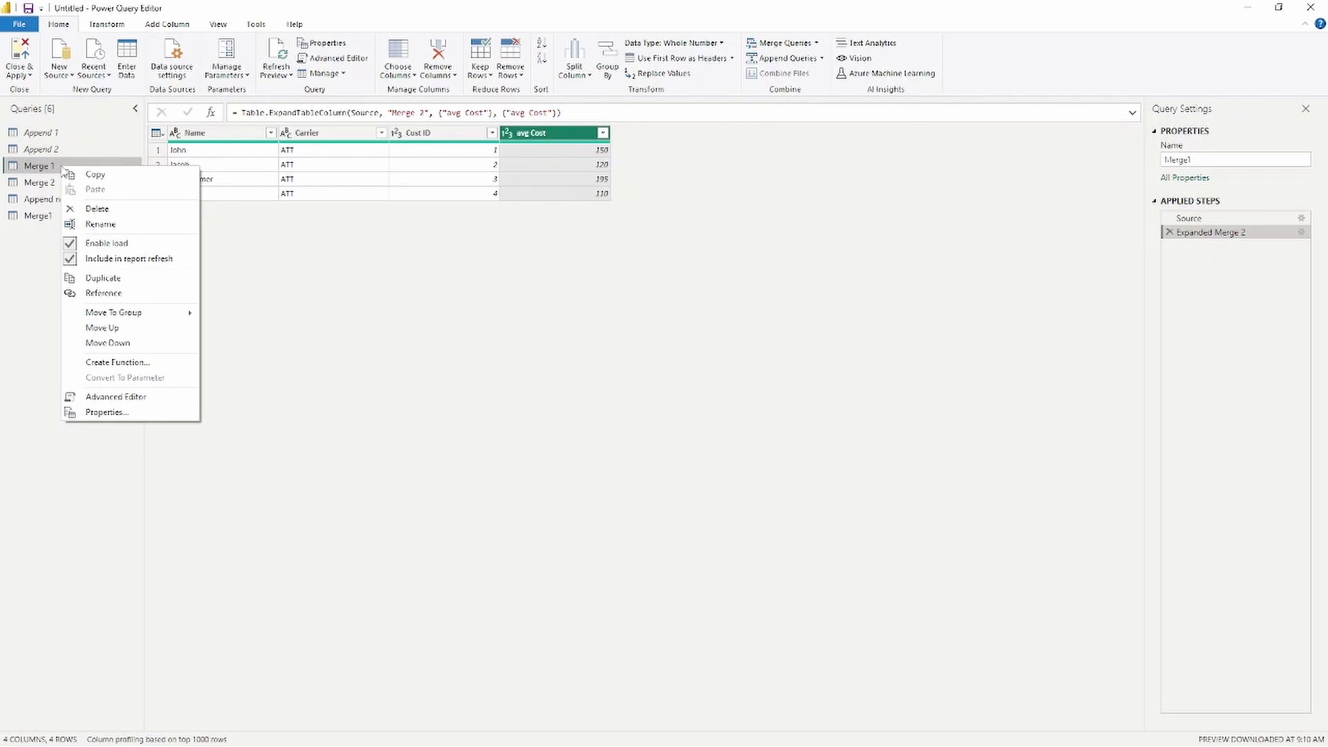
click(107, 243)
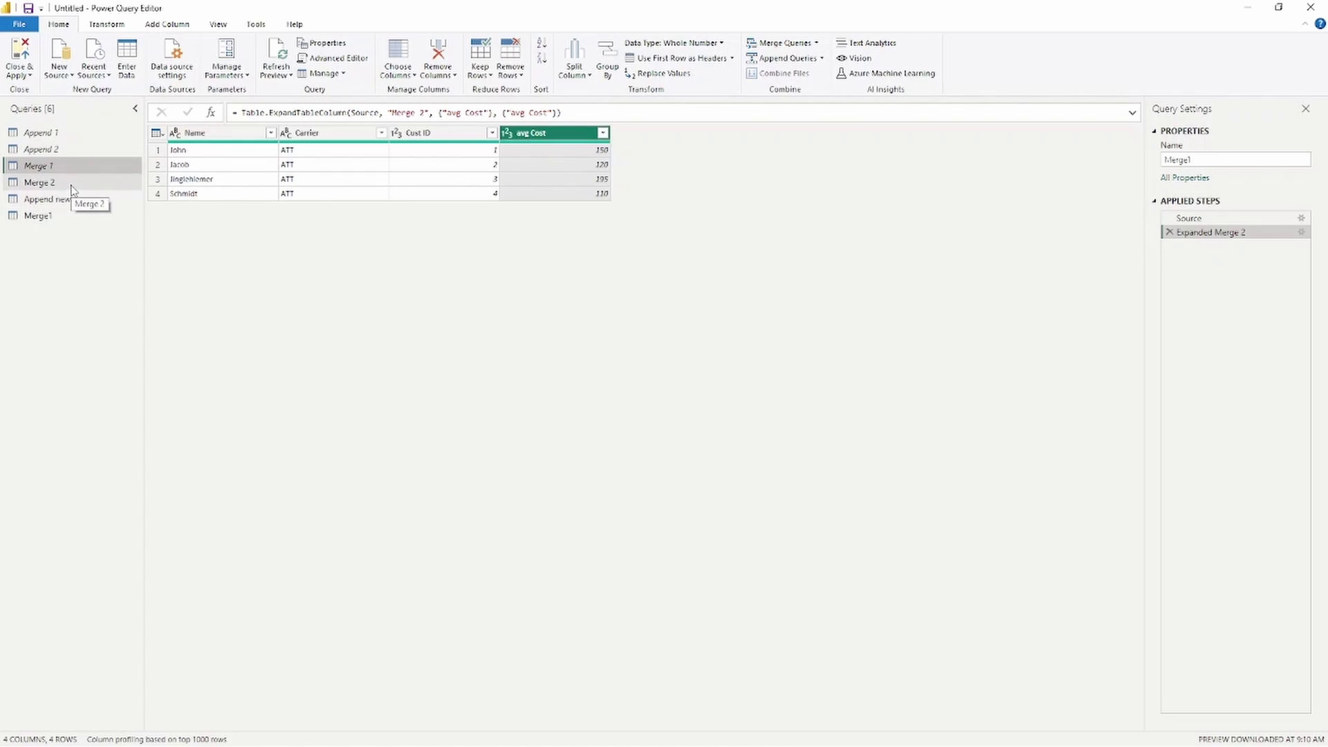
right_click(72, 190)
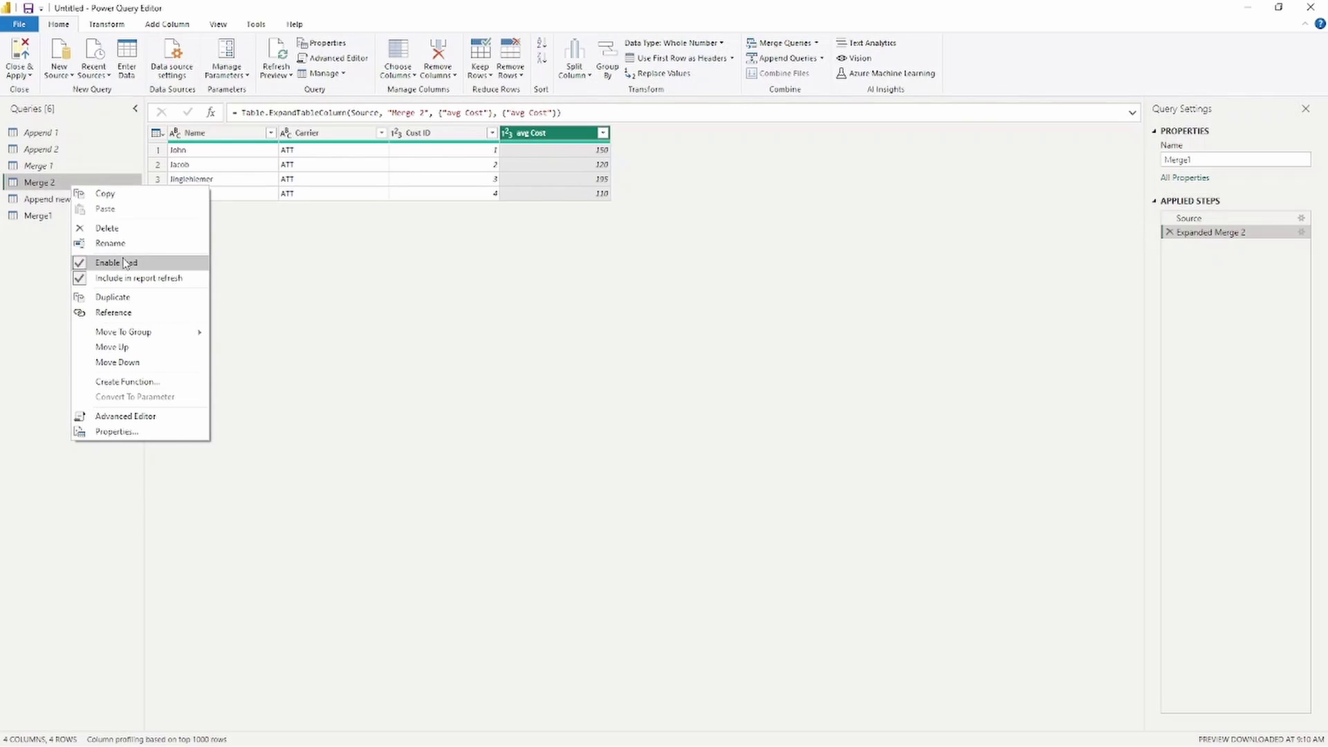
click(124, 263)
Rename Merge1 to 'Merge New' and apply the query changes to the report
double_click(61, 217)
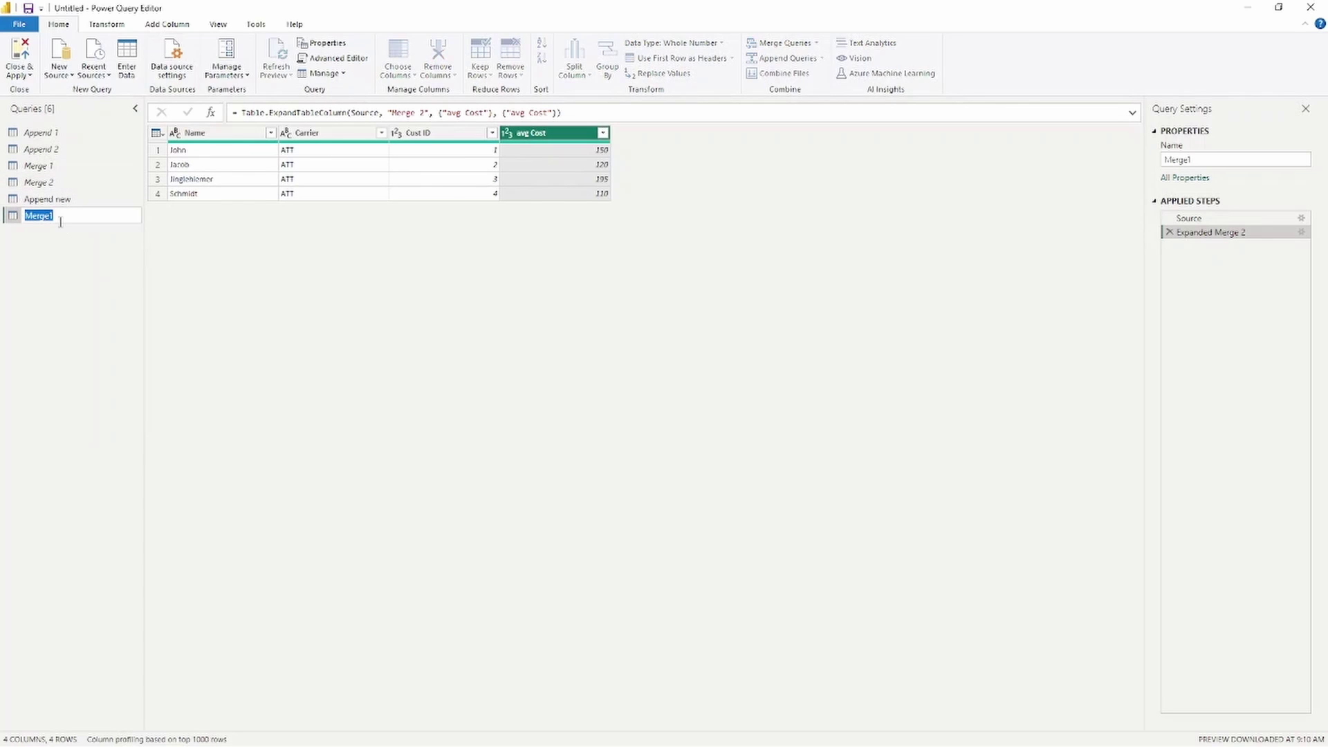
key(End)
key(BackSpace)
text(New)
click(122, 273)
click(23, 57)
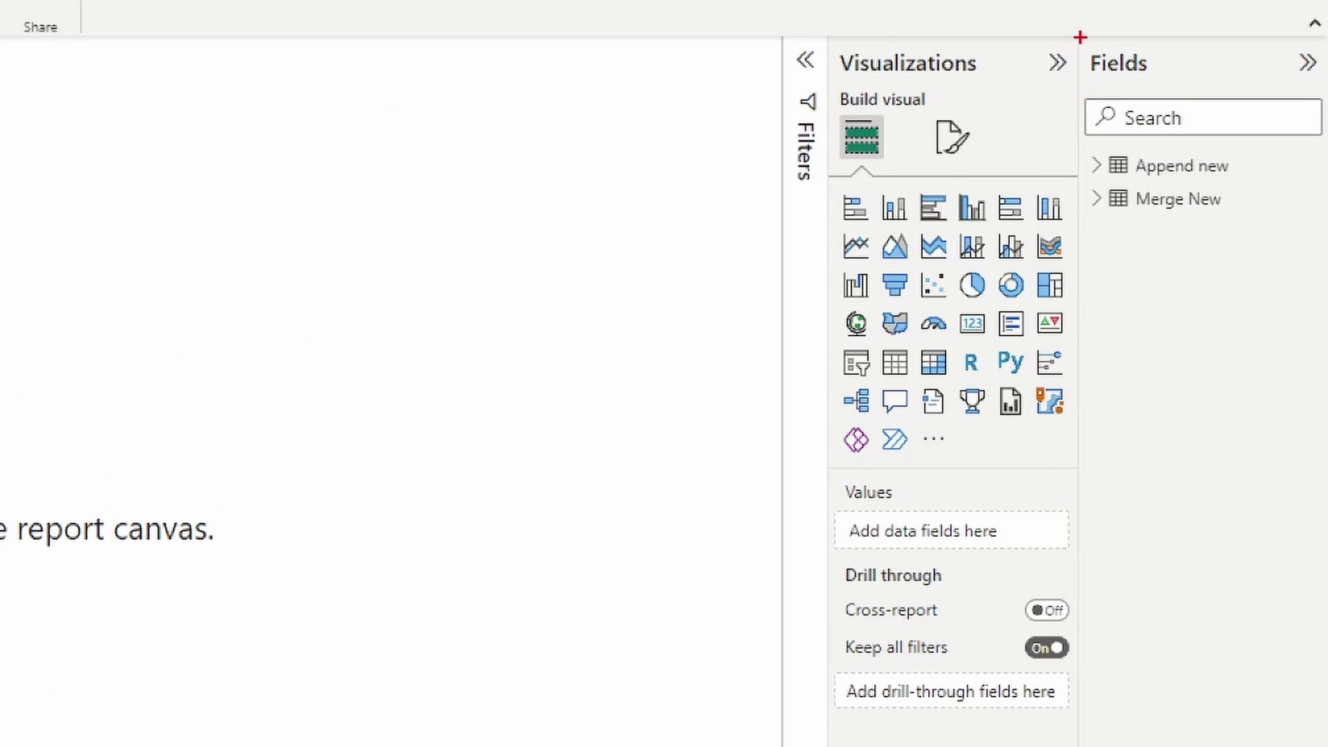
Apply the query changes and confirm Append new and Merge New appear in the Fields pane
mouse_move(1080, 37)
mouse_down()
mouse_move(1227, 273)
mouse_move(1272, 233)
mouse_move(1290, 302)
mouse_up()
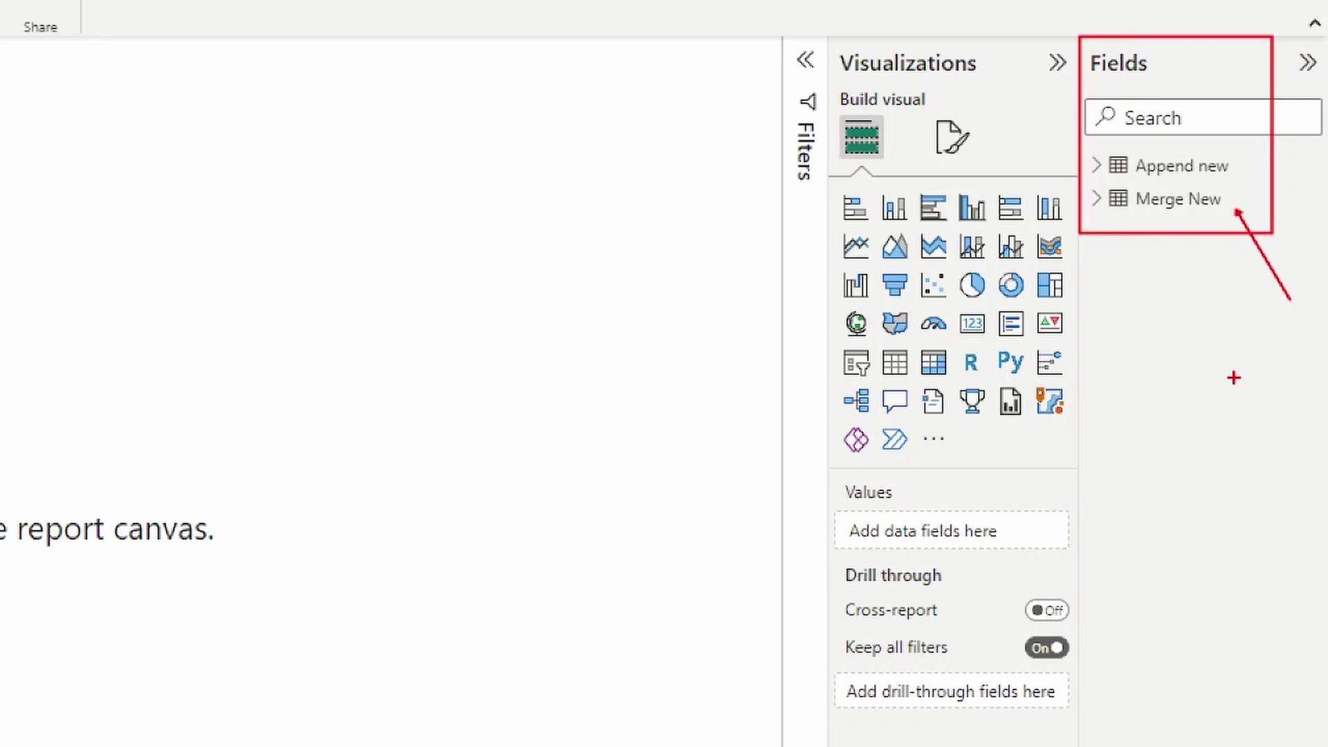